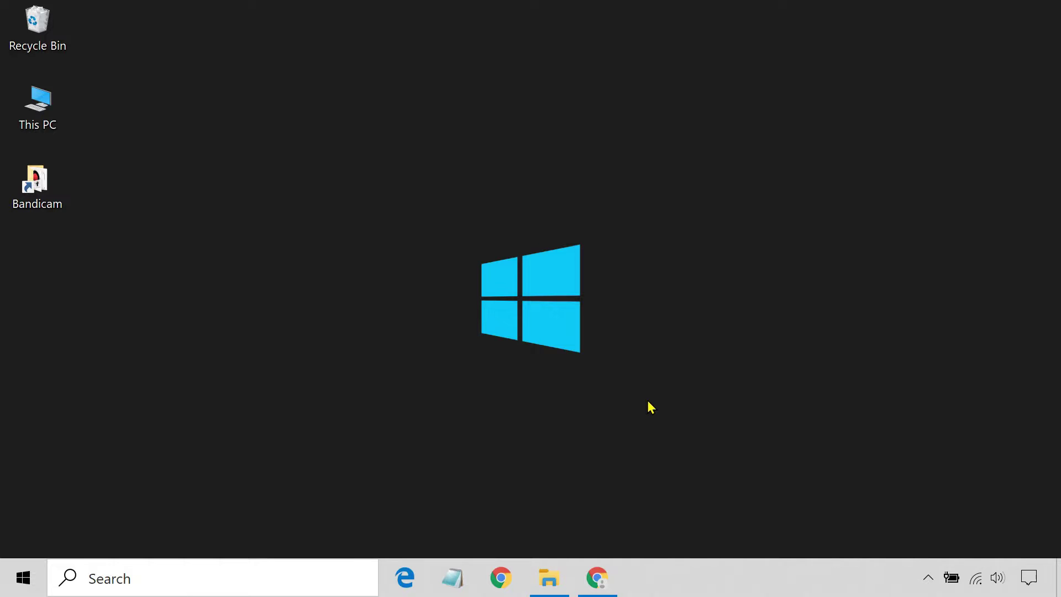
- Load portableapps.com in Chrome and go to the Platform download page
left_click(596, 577)
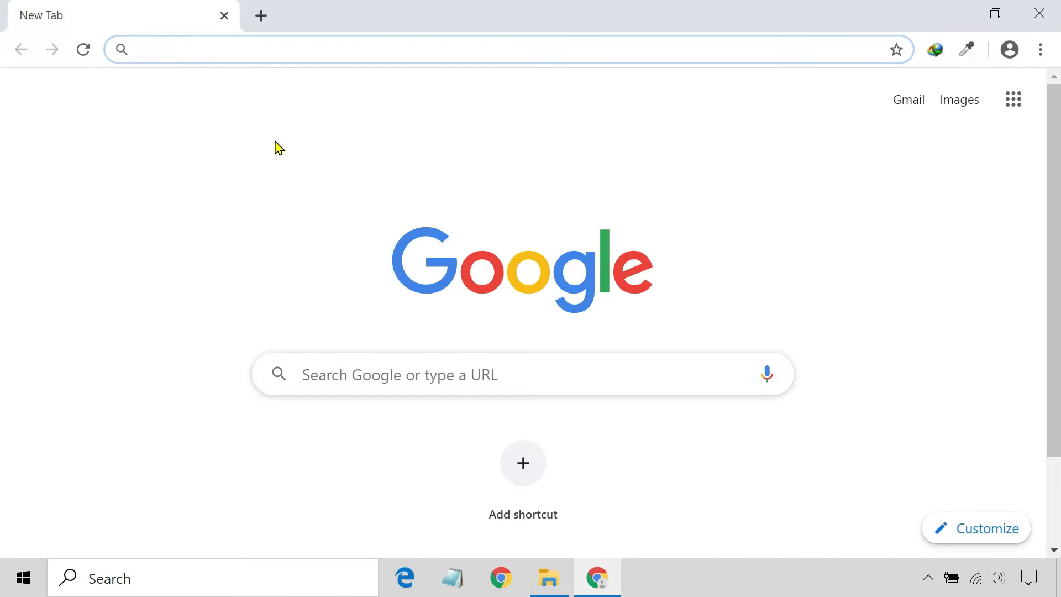
type("portableap")
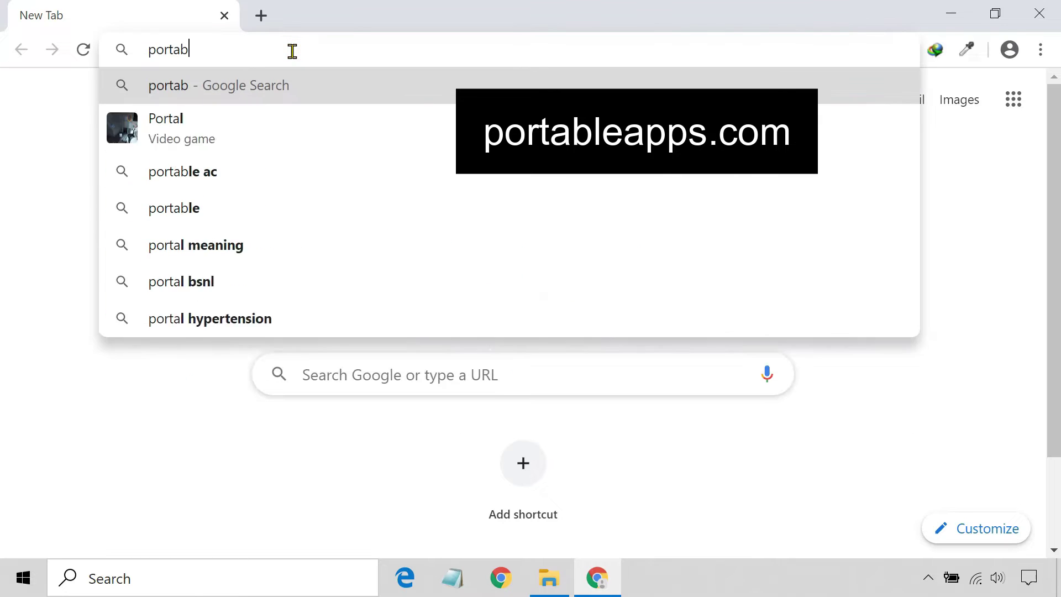
type("ps.com")
key("Return")
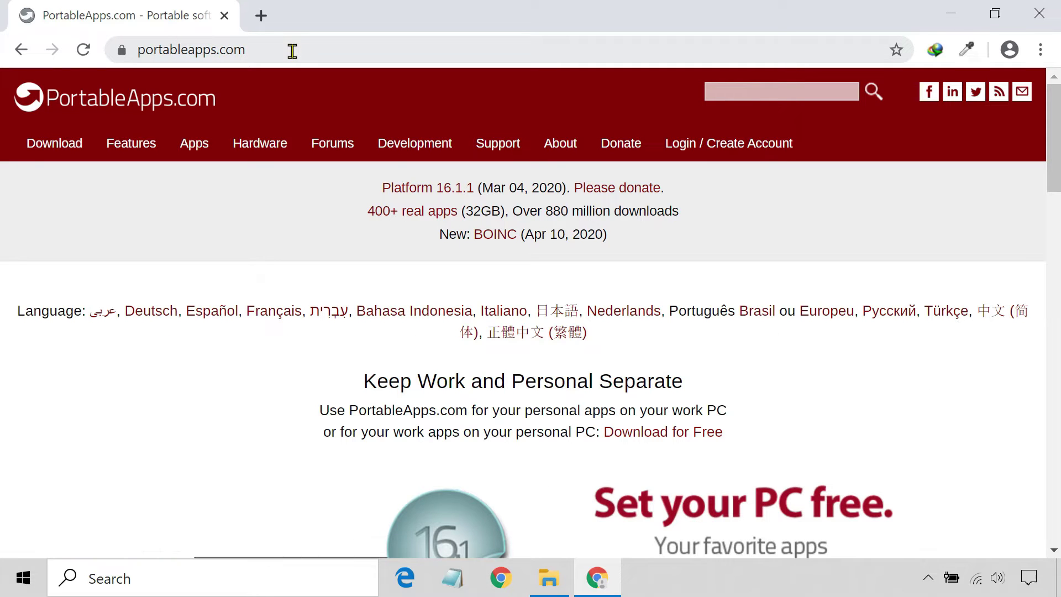
scroll(766, 393, "down", 8)
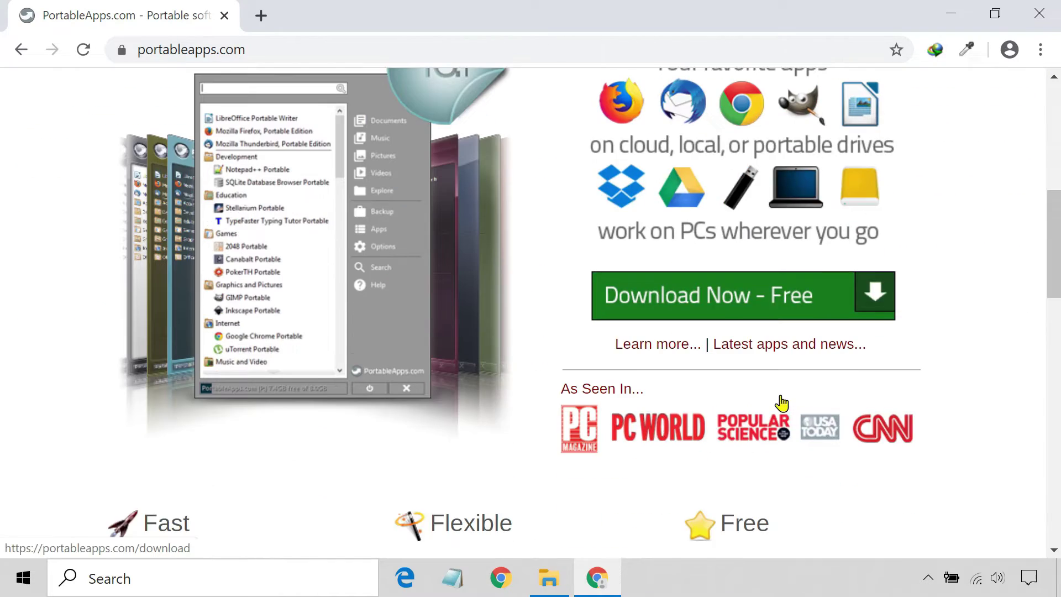
left_click(752, 307)
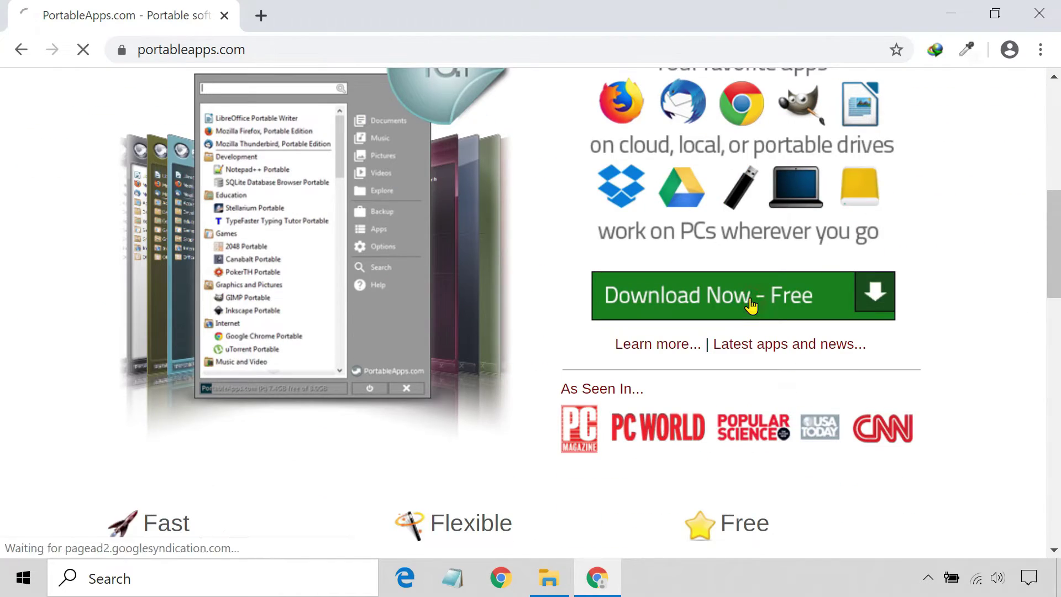
- Download PortableApps.com_Platform_Setup_16.1.1.paf.exe to D:\Downloads, then close Chrome
scroll(752, 306, "down", 7)
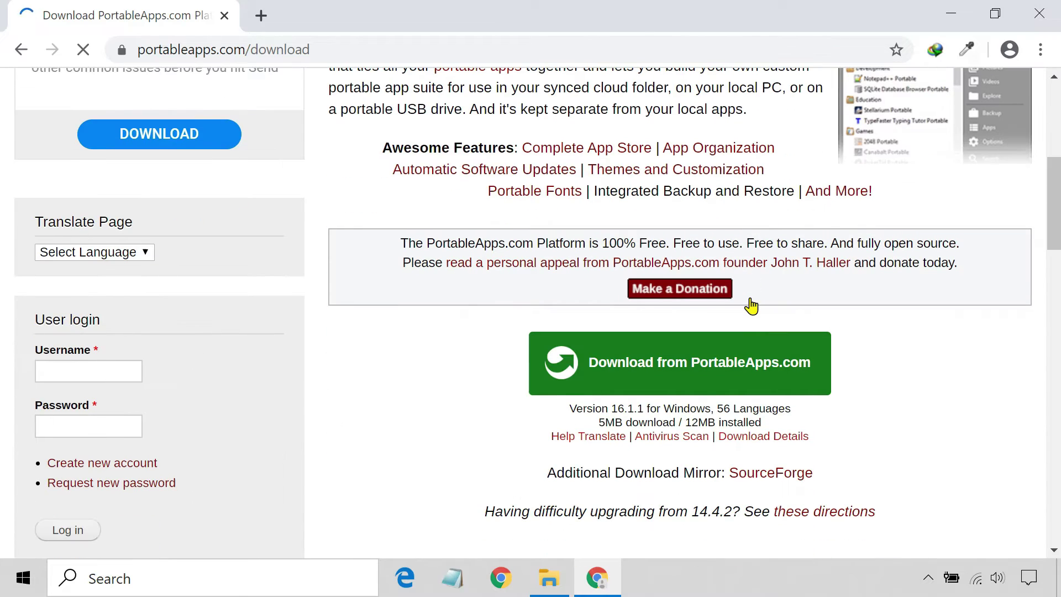
left_click(743, 376)
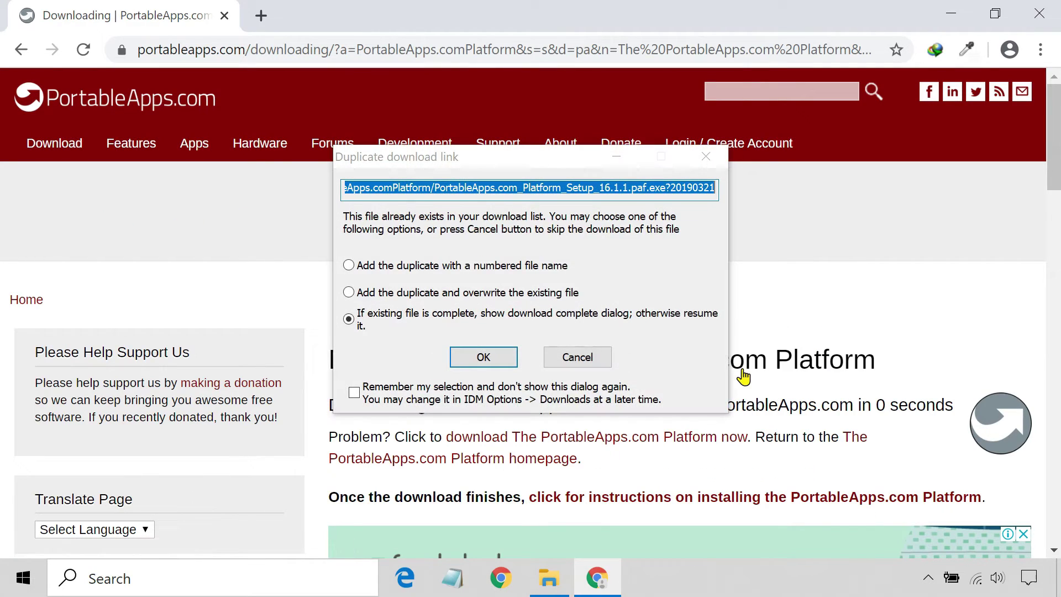
left_click(496, 357)
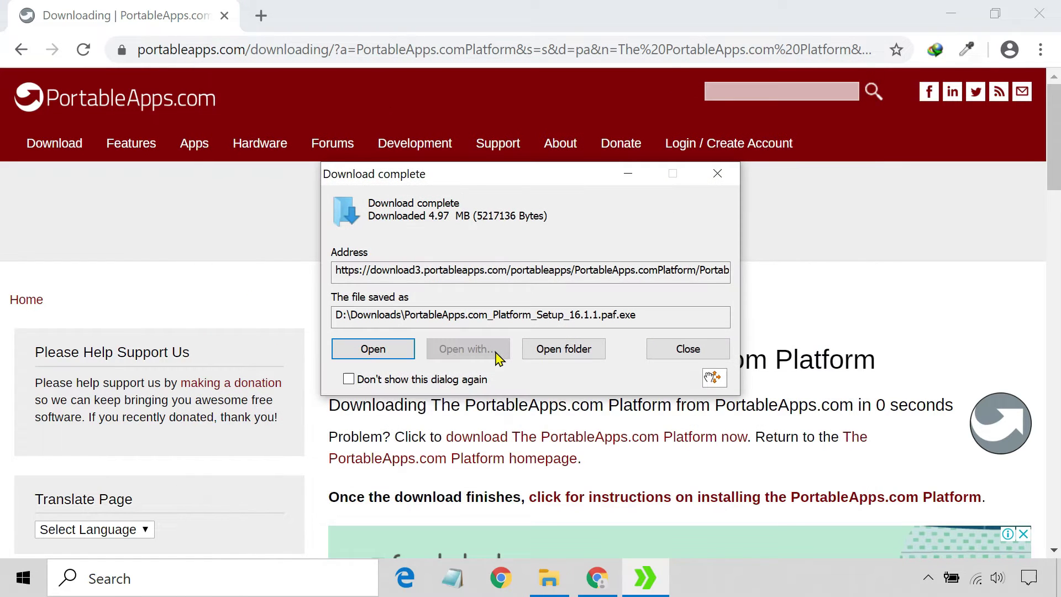
left_click(717, 173)
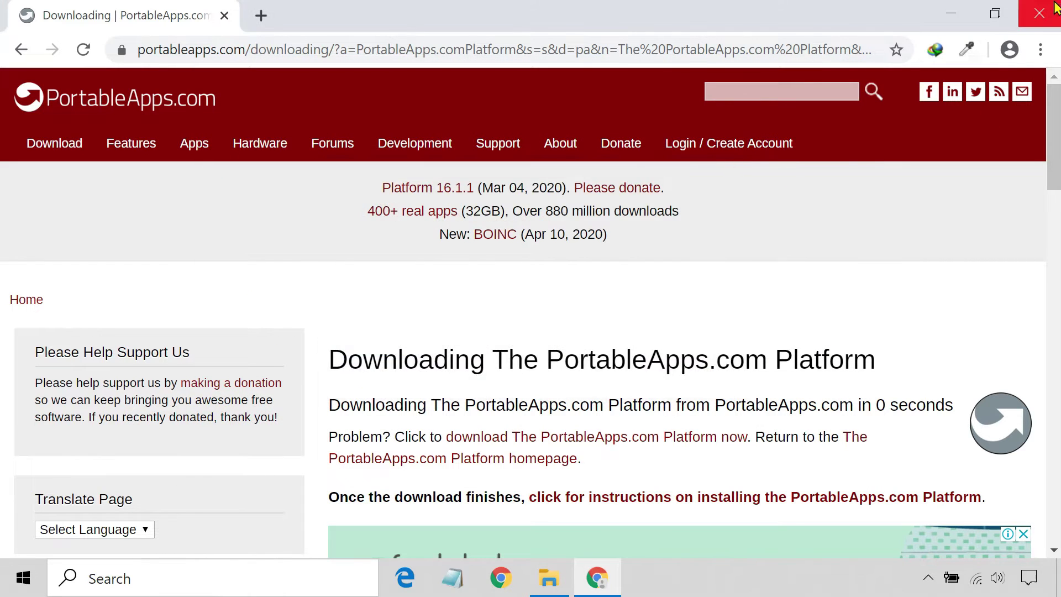
left_click(1039, 13)
- Copy the PortableApps.com Platform setup file from D:\Downloads
left_click(488, 487)
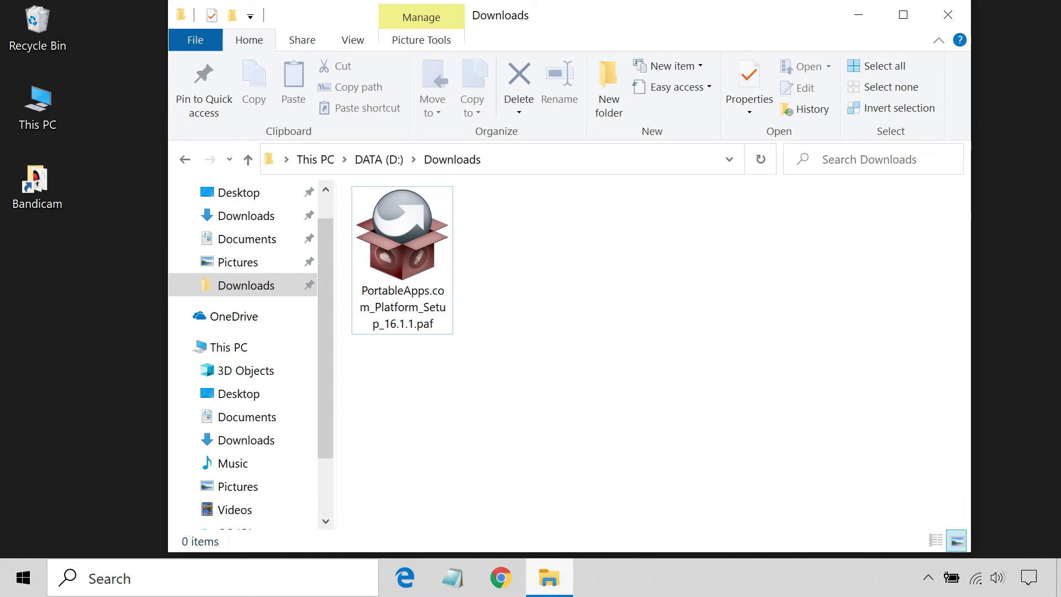
left_click(283, 349)
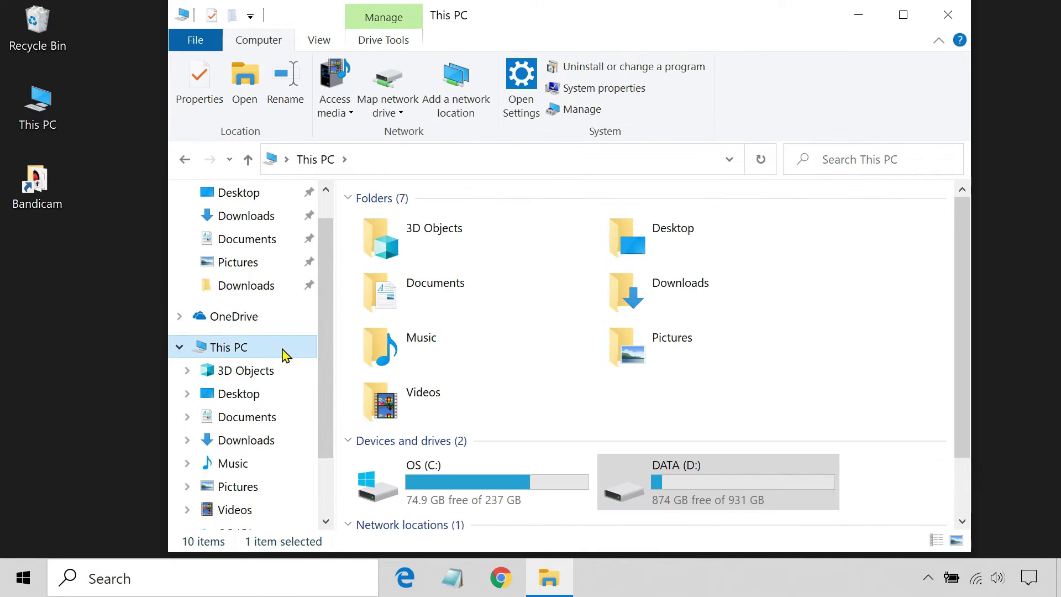
scroll(788, 377, "down", 2)
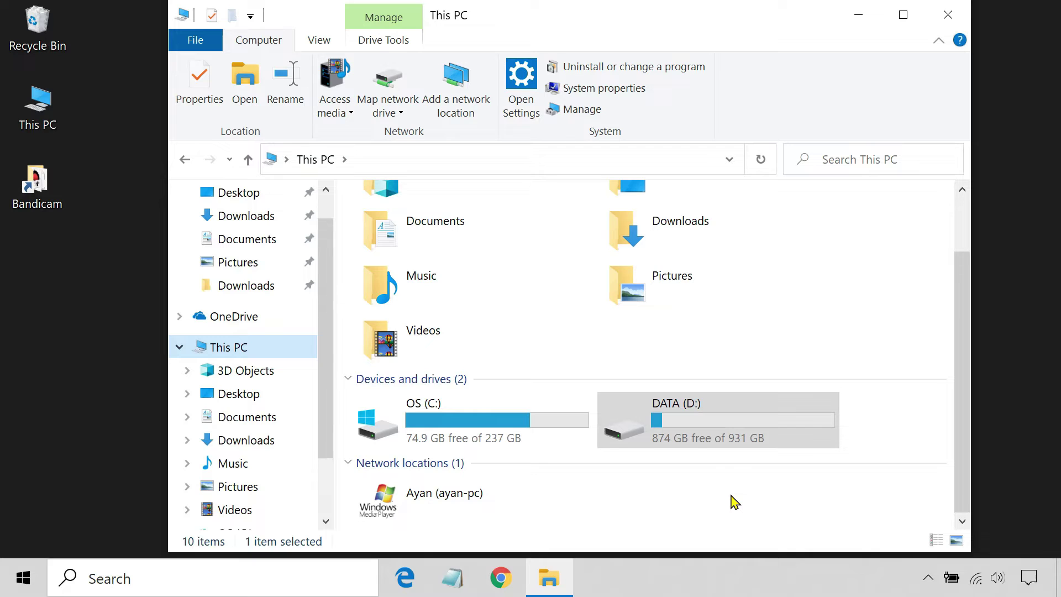
scroll(734, 501, "down", 2)
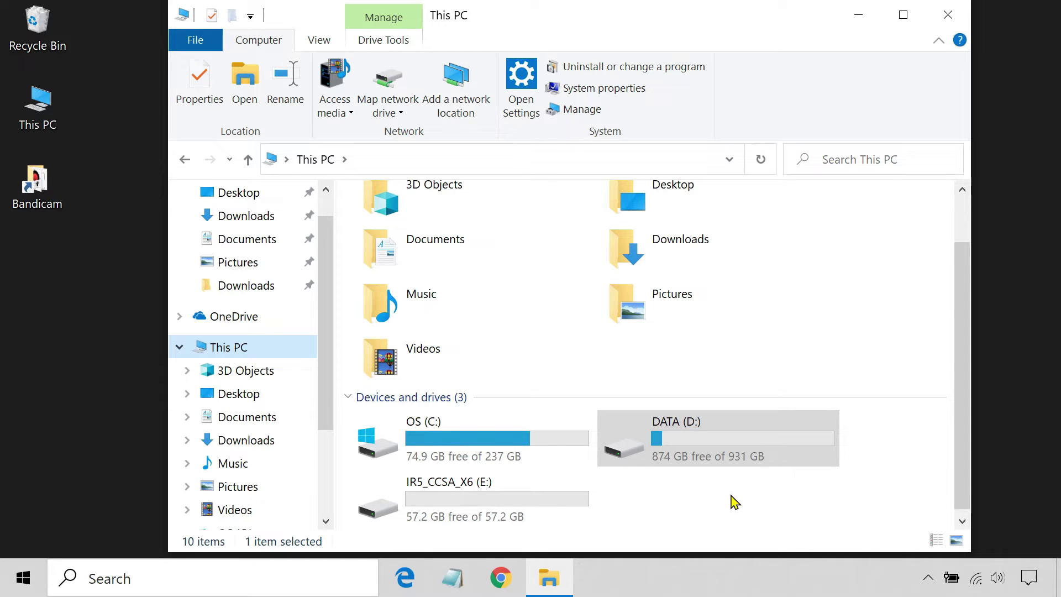
left_click(277, 293)
left_click(434, 276)
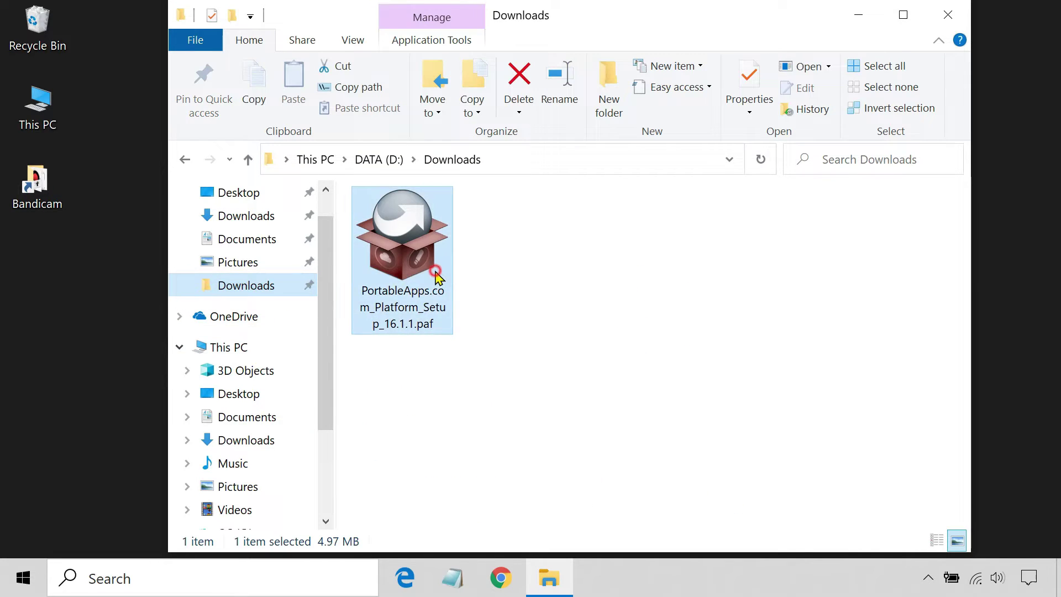
right_click(438, 277)
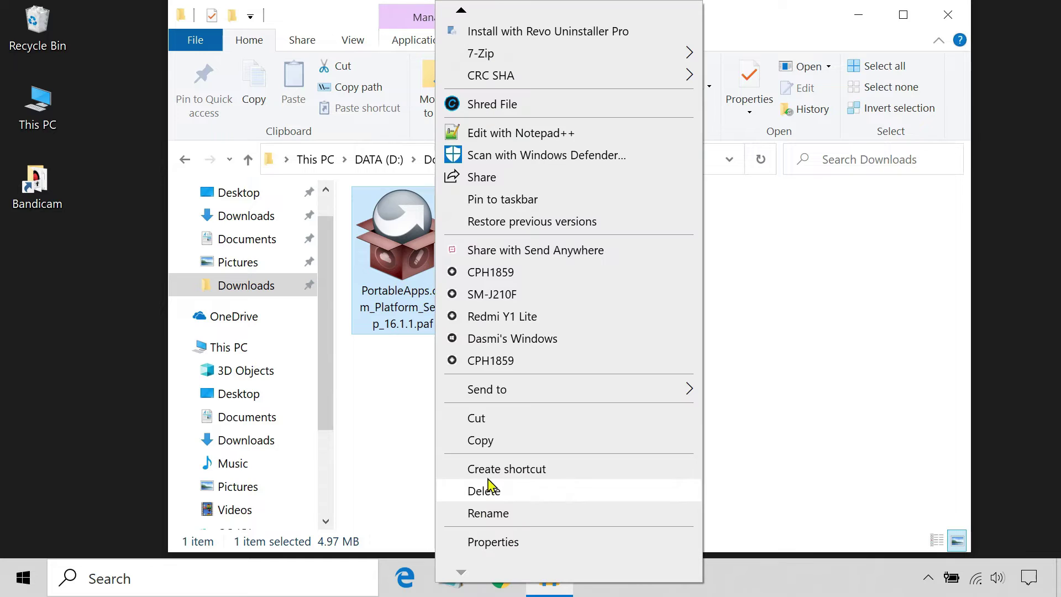
left_click(489, 442)
- Paste the setup file into the root of the IR5_CCSA_X6 (E:) drive
scroll(282, 440, "down", 2)
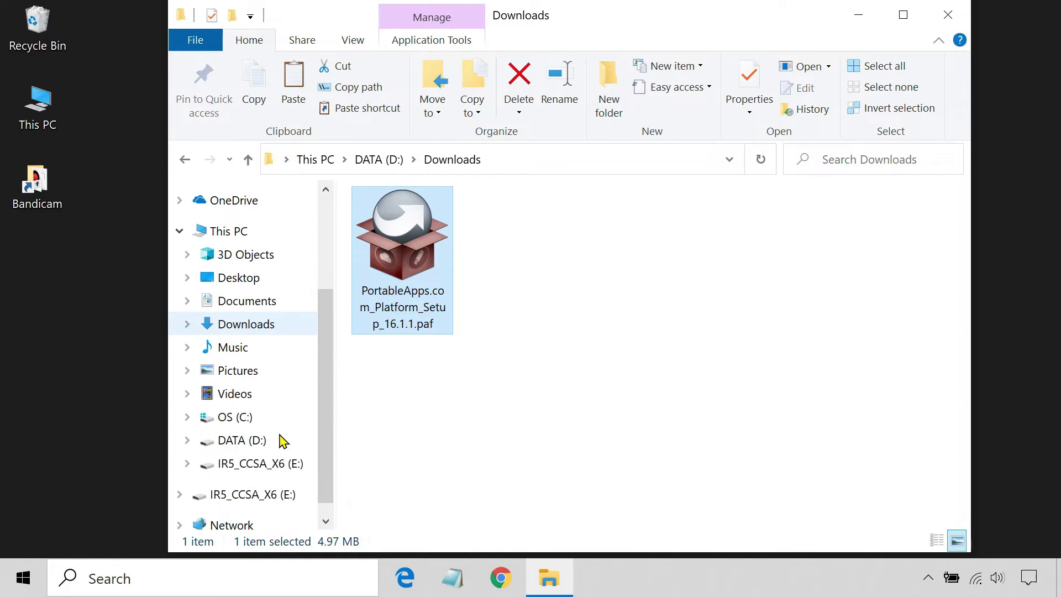
left_click(284, 468)
right_click(498, 285)
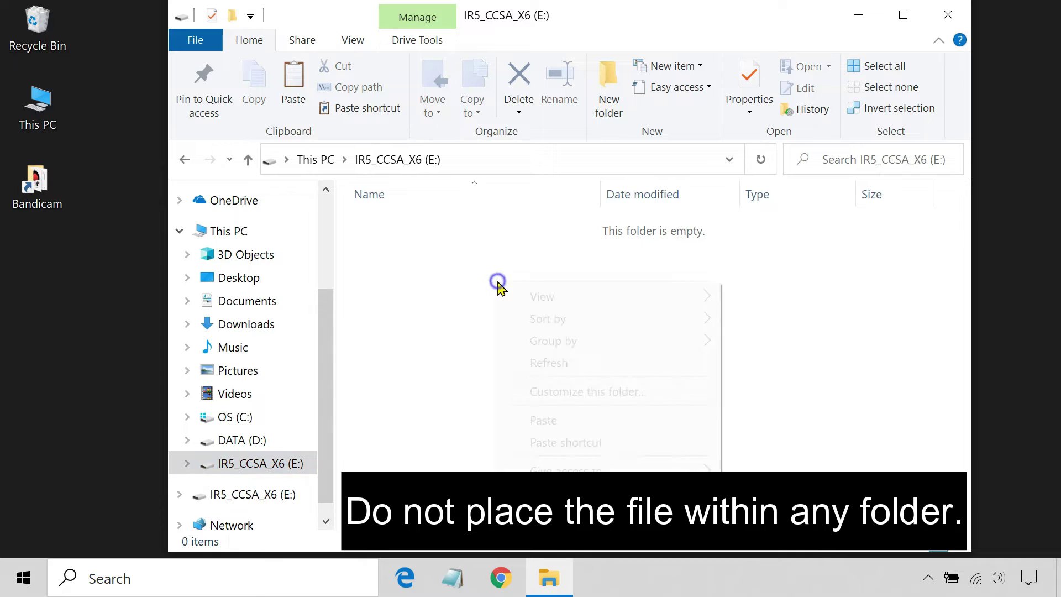
left_click(564, 422)
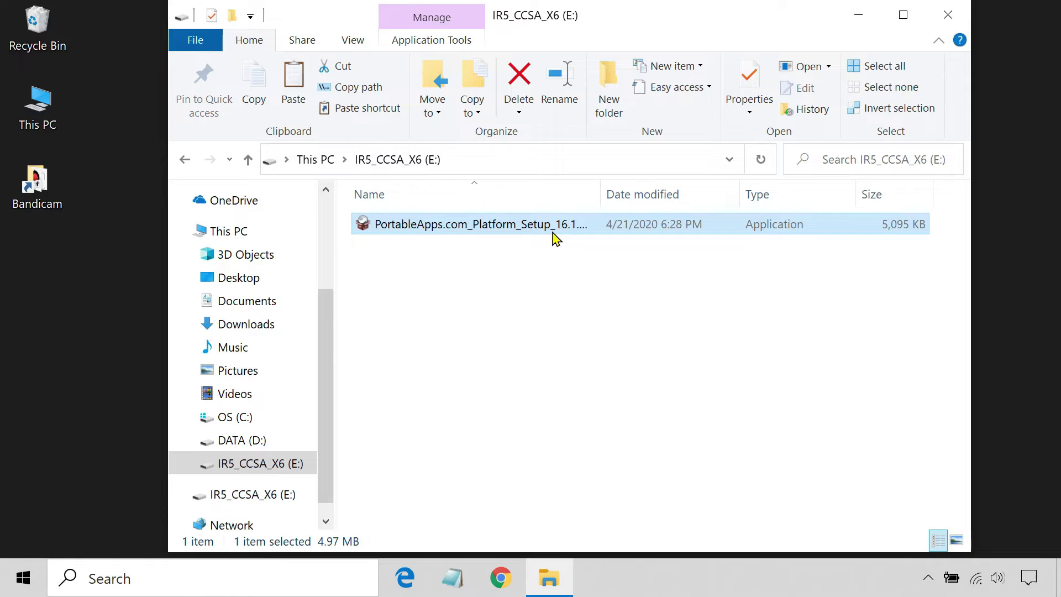
- Install the platform in English onto drive E:, finishing with Run unchecked
double_click(552, 231)
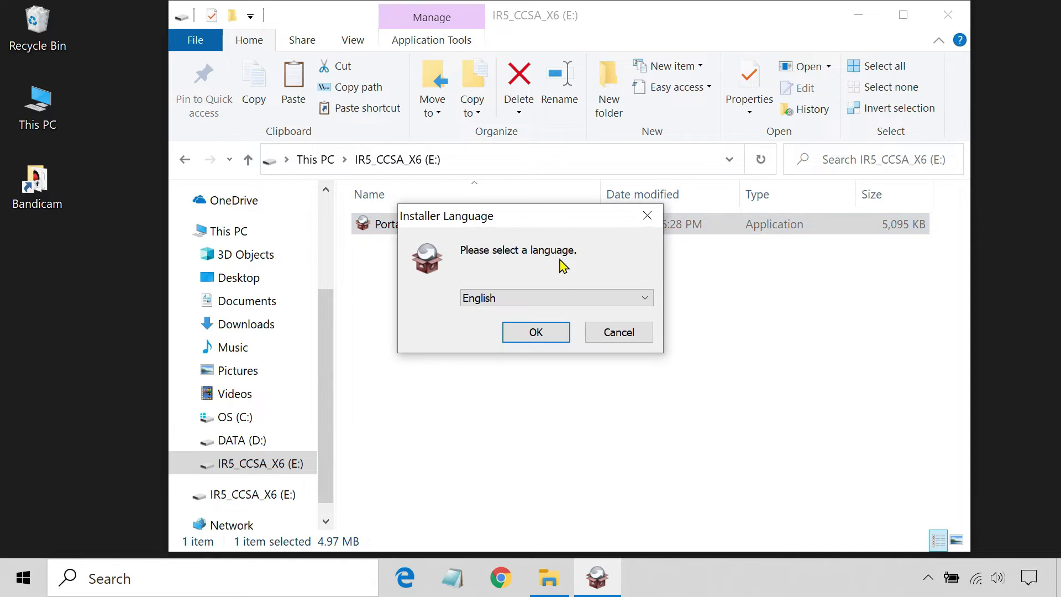
left_click(560, 332)
left_click(643, 450)
left_click(642, 450)
left_click(642, 450)
left_click(643, 450)
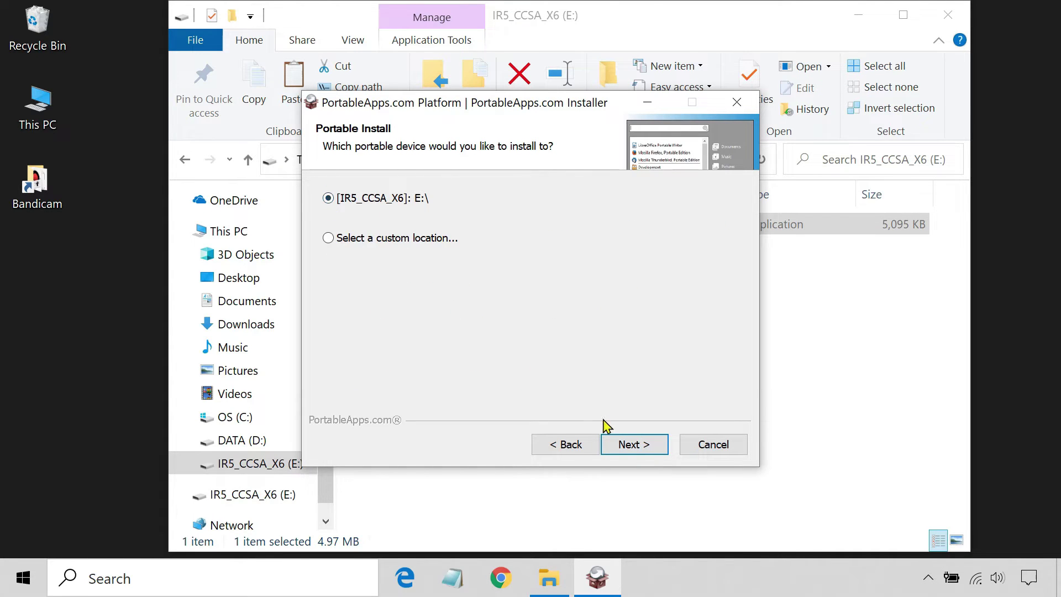
left_click(636, 446)
left_click(636, 446)
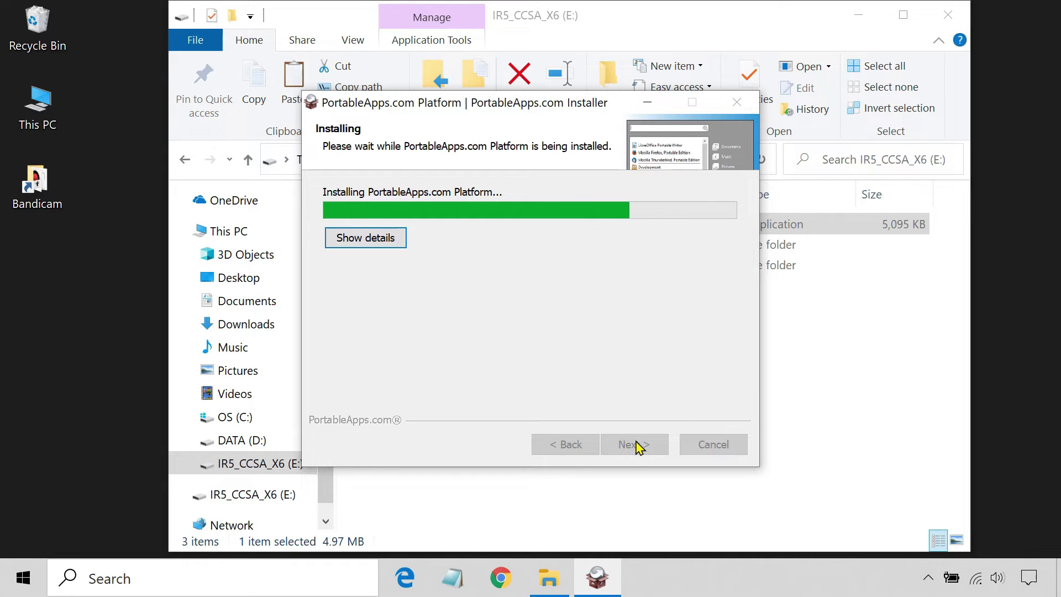
left_click(543, 283)
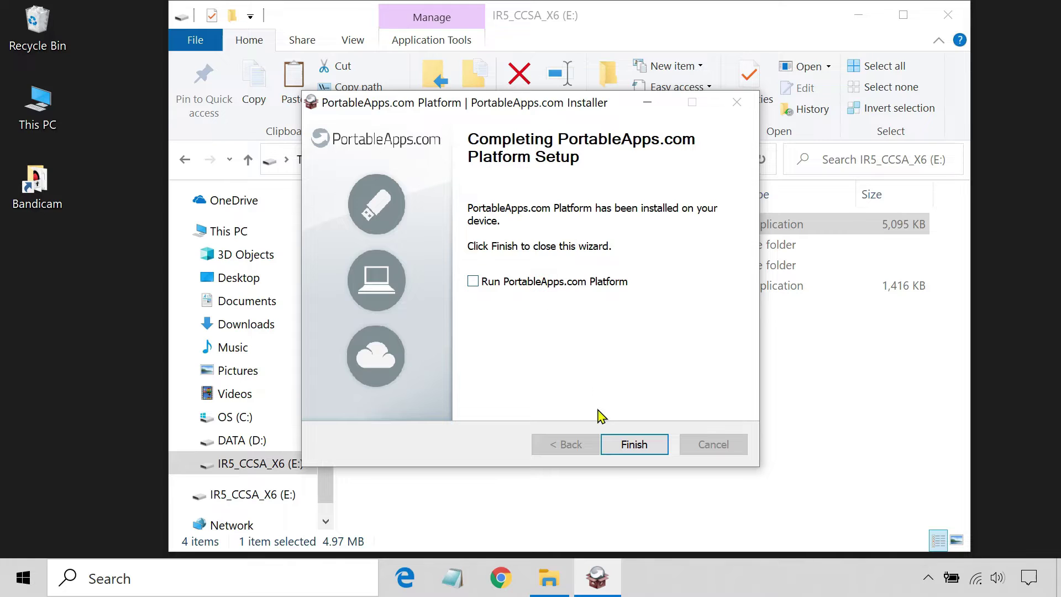
left_click(636, 446)
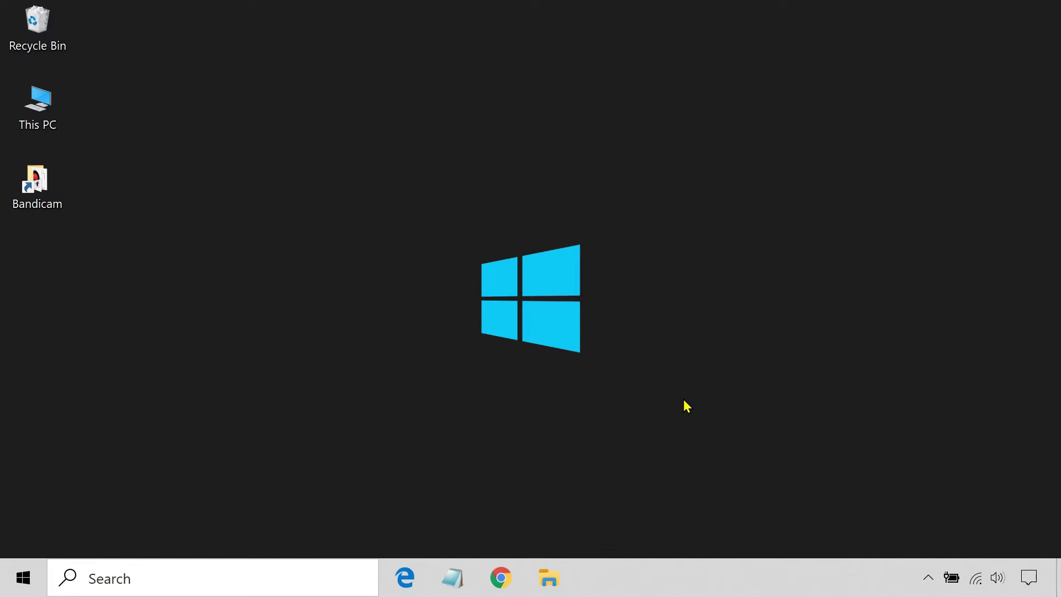
- Google search for 'download portable google chrome' in a new Chrome tab
left_click(501, 578)
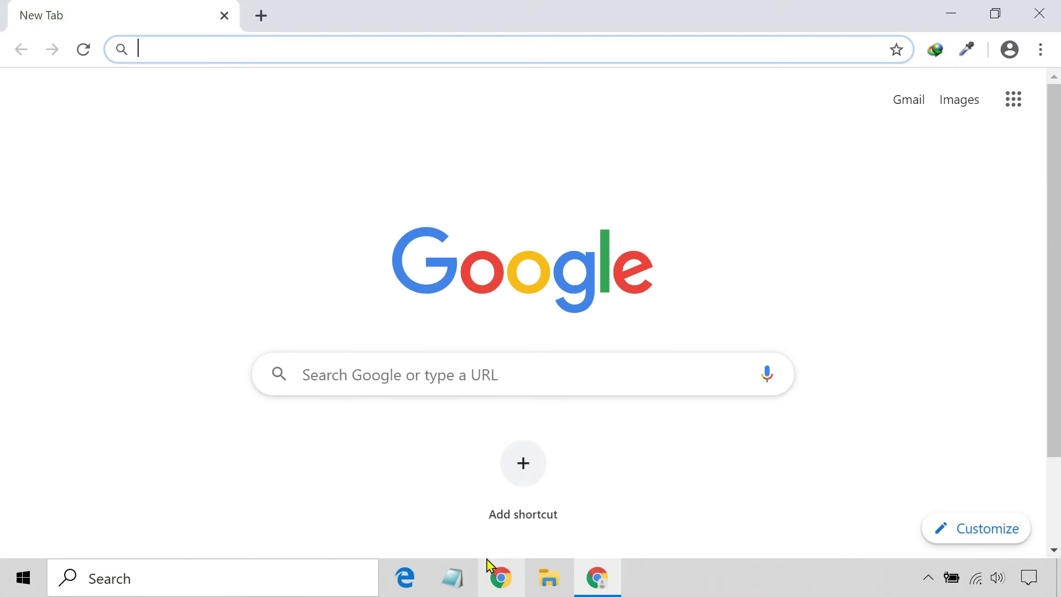
left_click(451, 385)
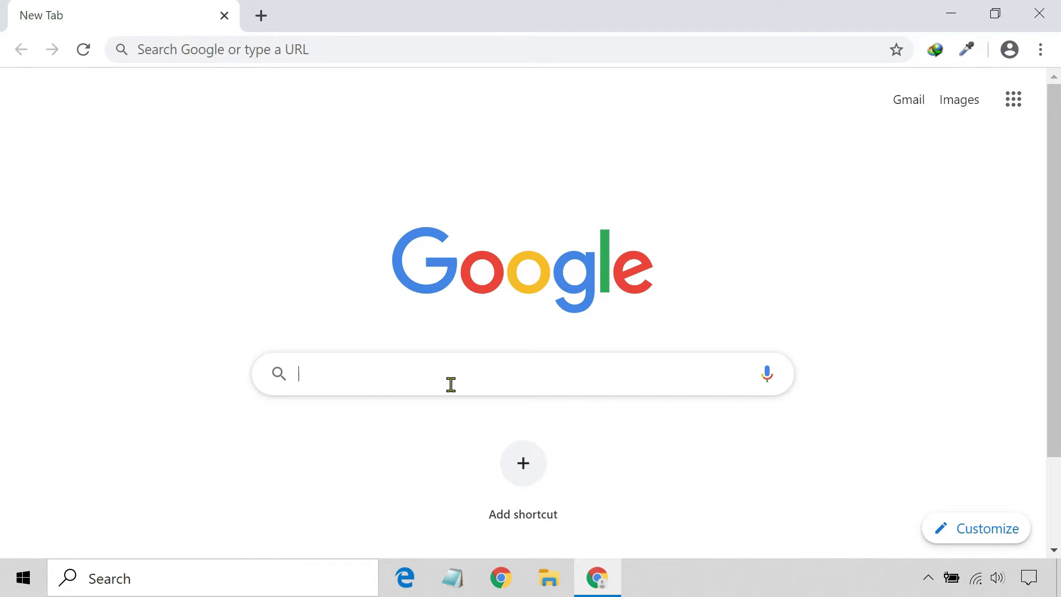
type("download portab")
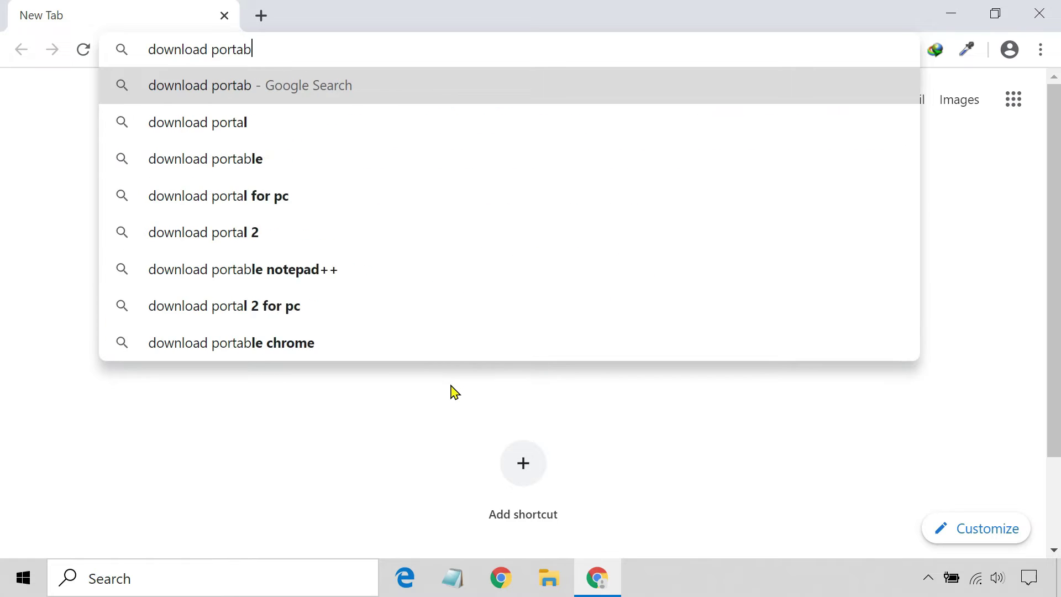
type("le google chrome")
key("Return")
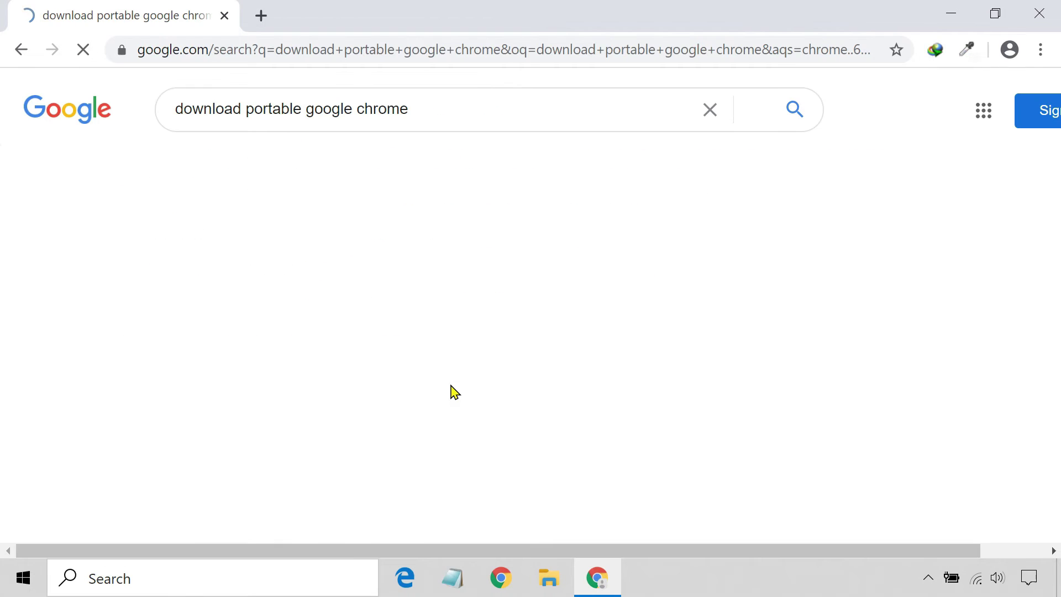
scroll(453, 391, "down", 10)
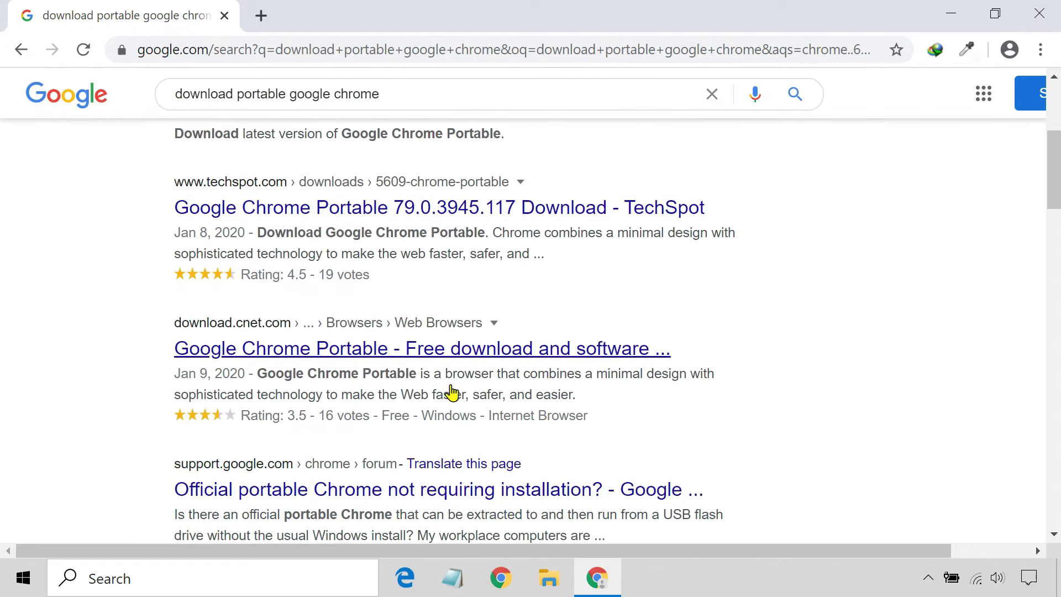
scroll(453, 391, "down", 3)
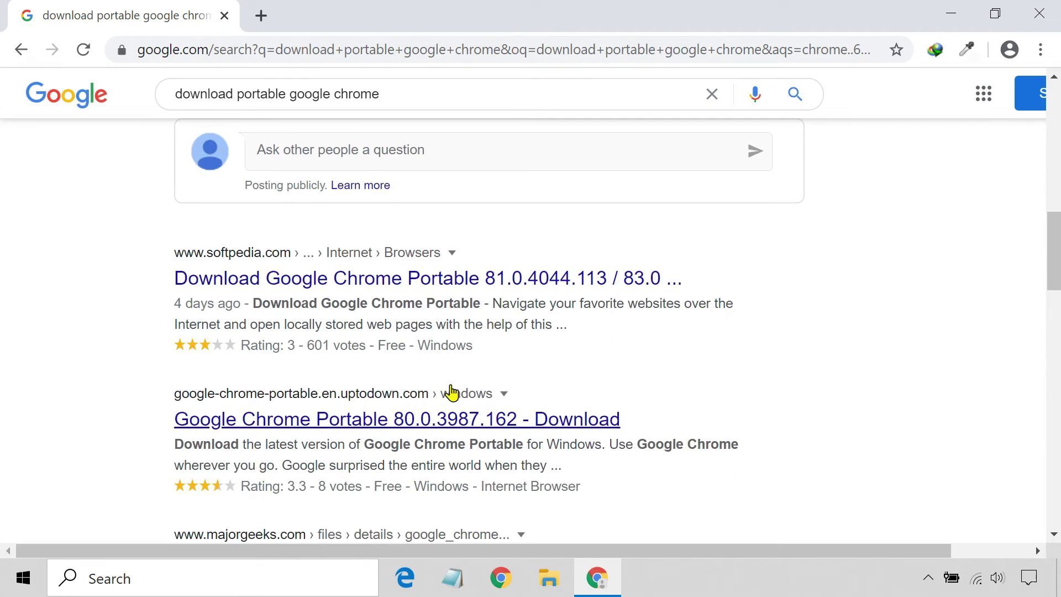
scroll(452, 391, "up", 12)
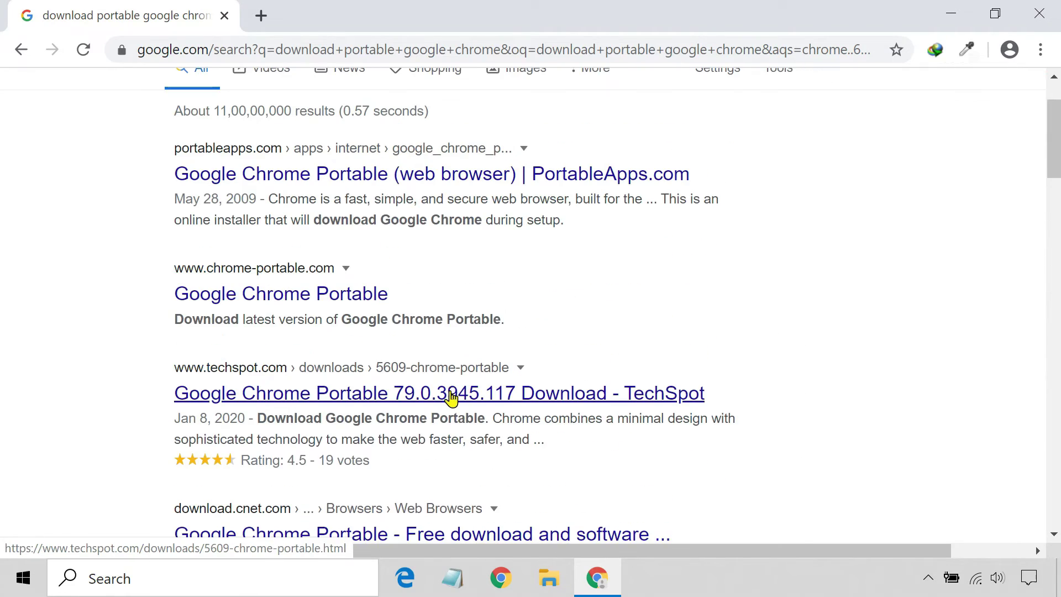
- Download the Chrome Portable 79.0.3945.117 installer from TechSpot to D:\Downloads, then close Chrome
left_click(450, 397)
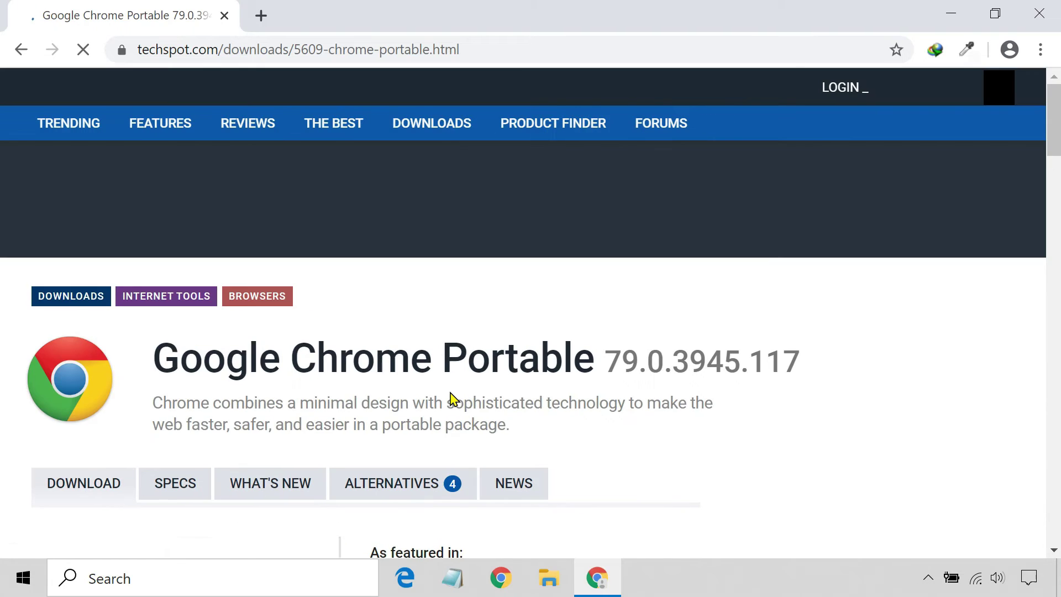
scroll(450, 398, "down", 3)
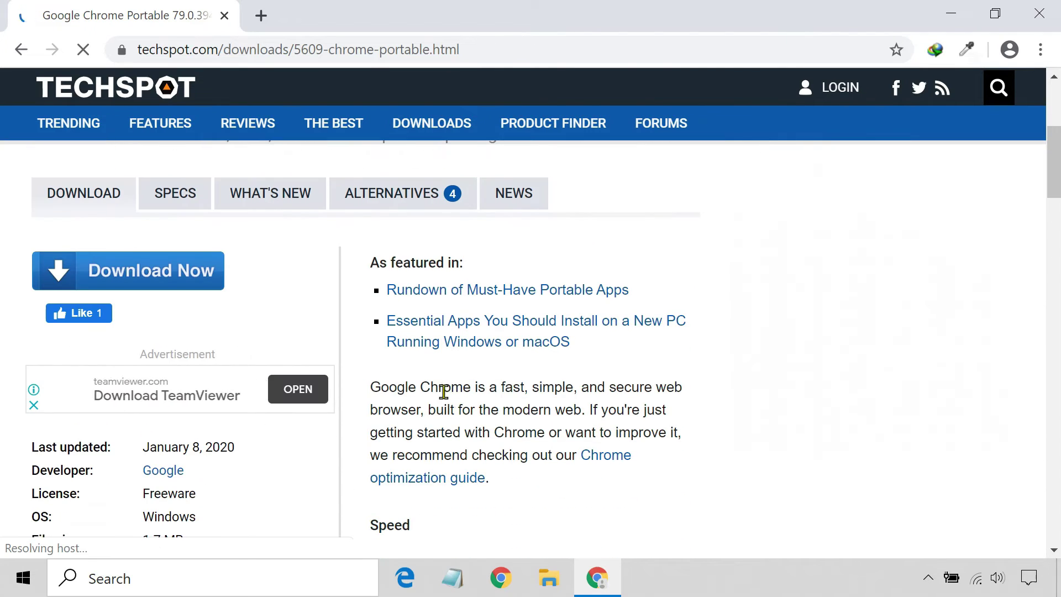
left_click(159, 278)
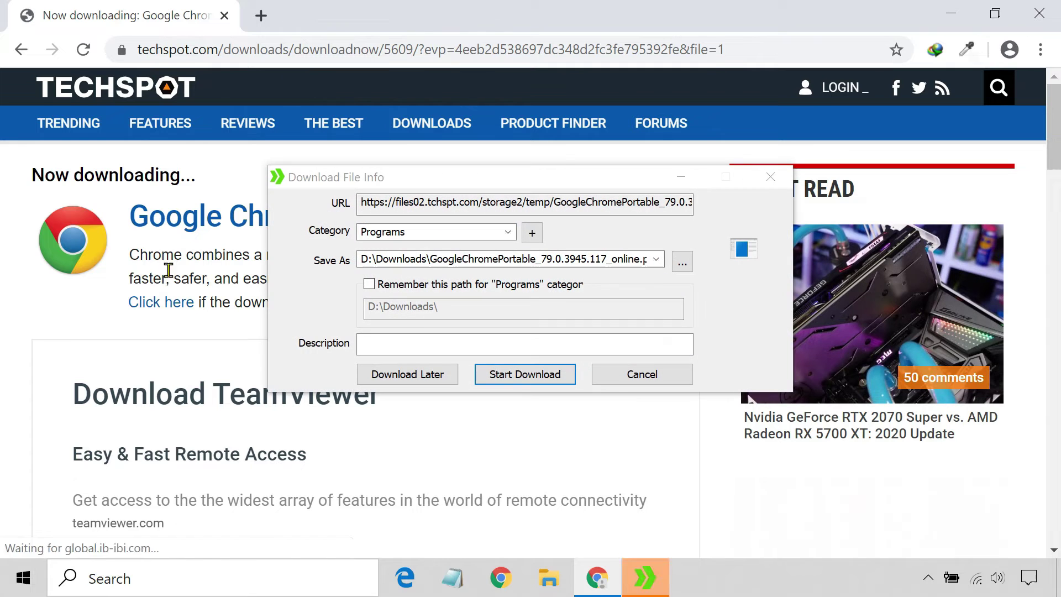
left_click(529, 375)
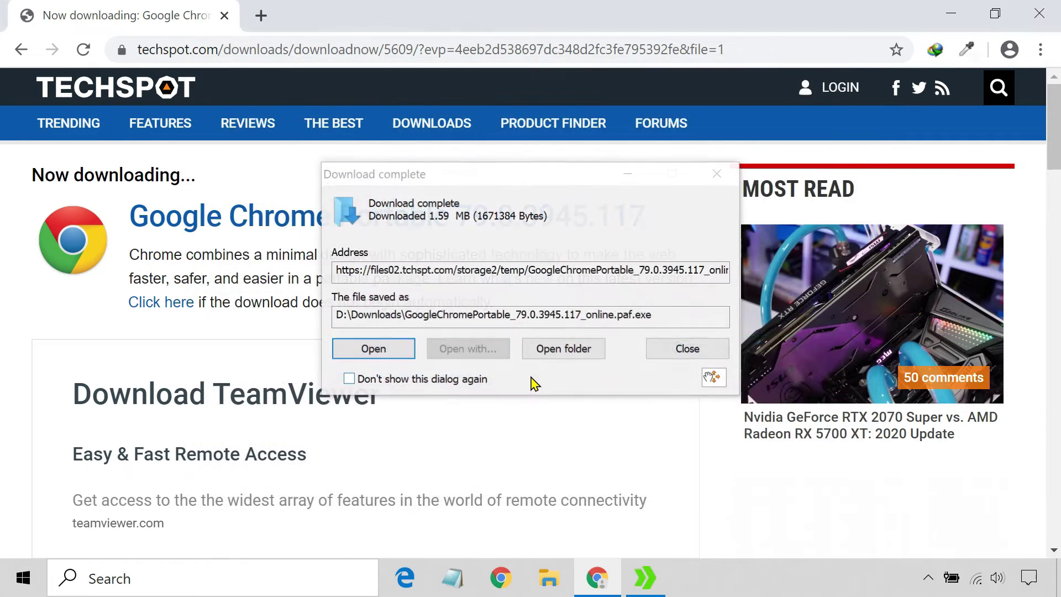
left_click(1039, 13)
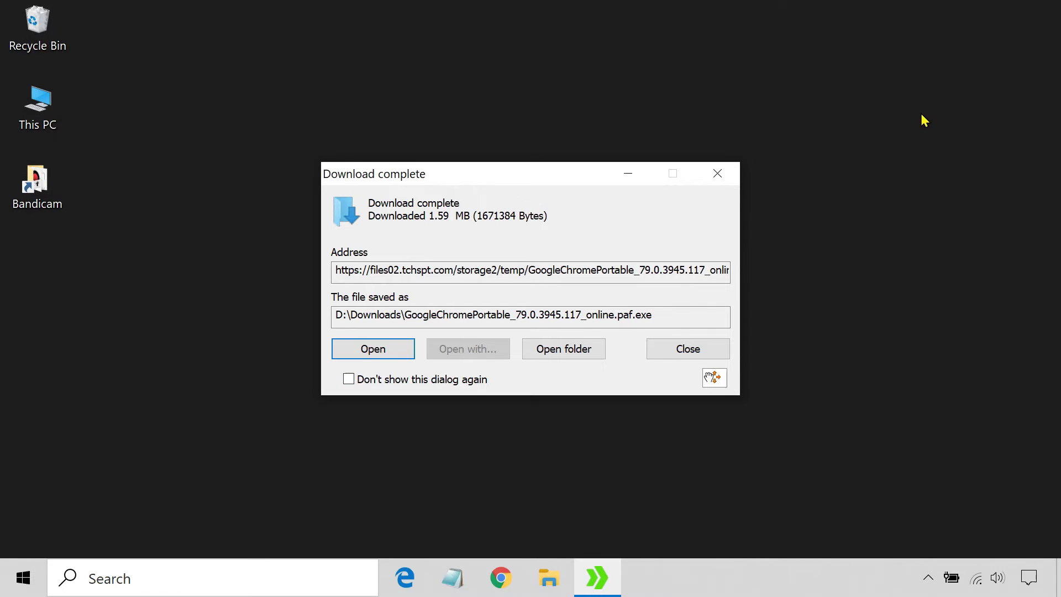
- Open the PortableApps folder on the IR5_CCSA_X6 (E:) drive
left_click(560, 352)
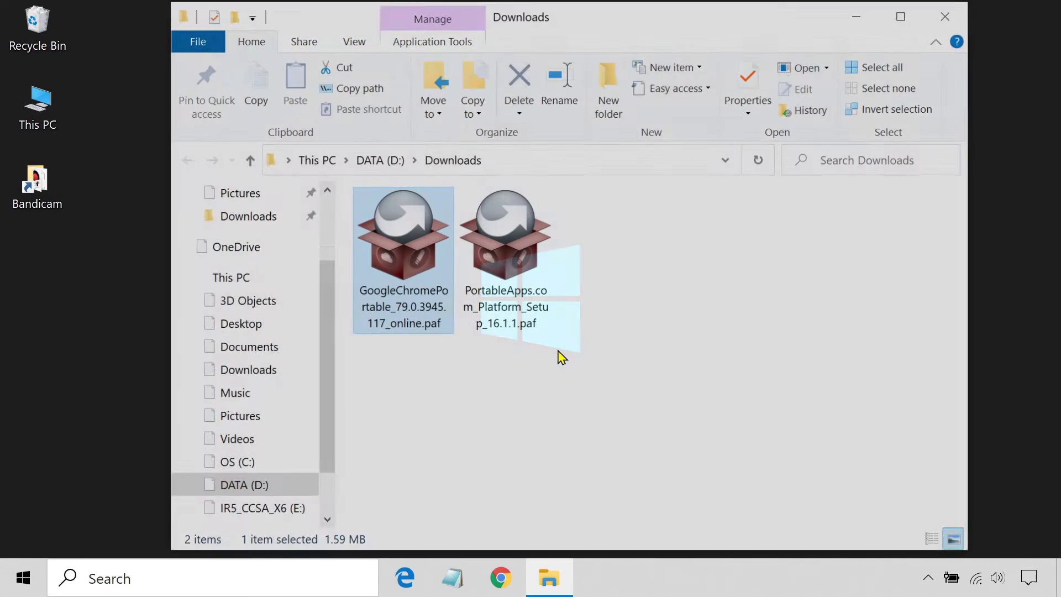
scroll(276, 409, "down", 3)
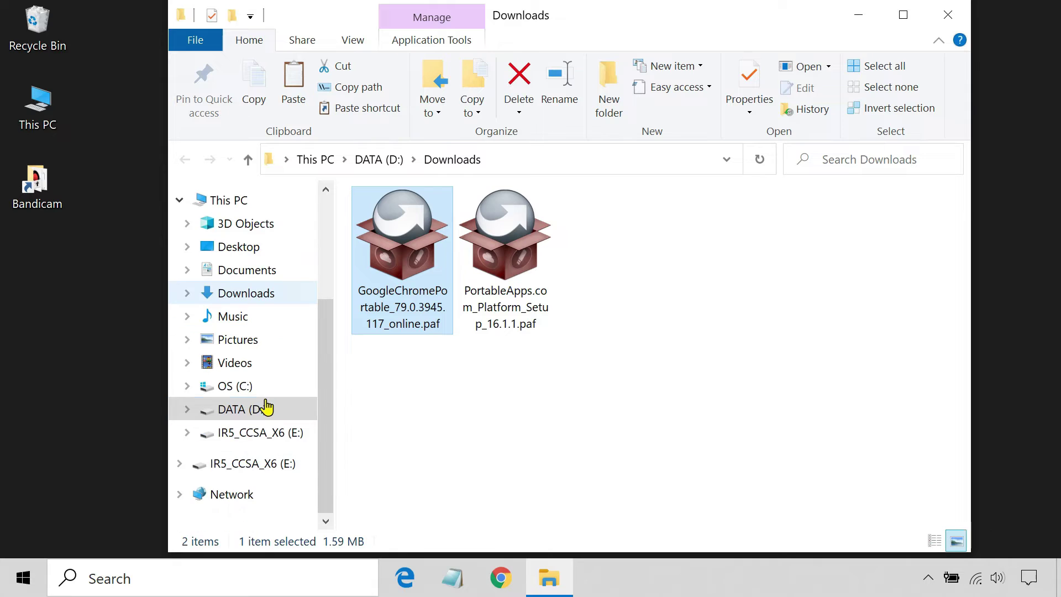
left_click(287, 436)
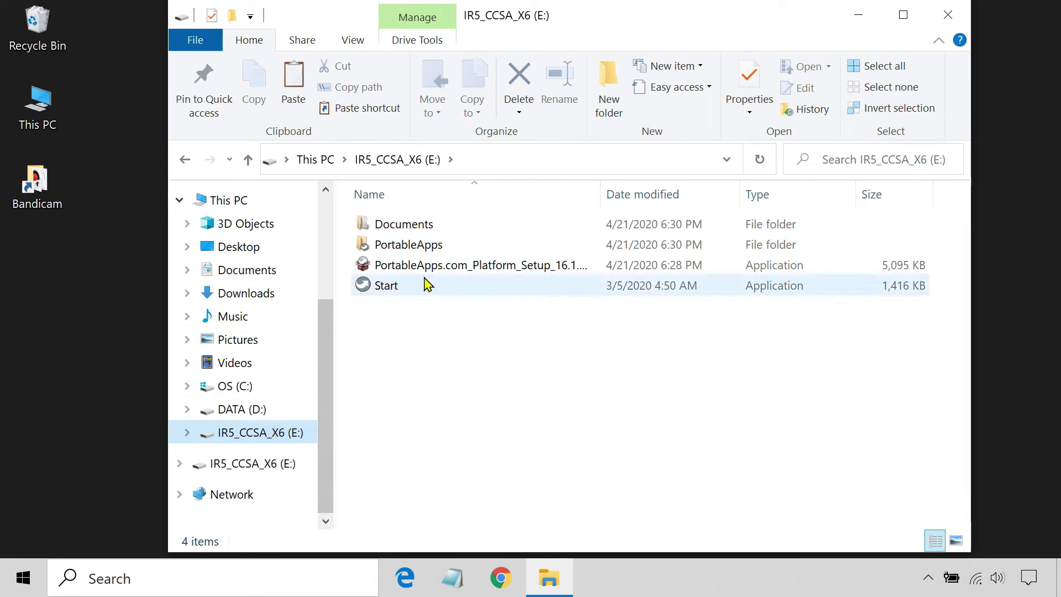
left_click(449, 247)
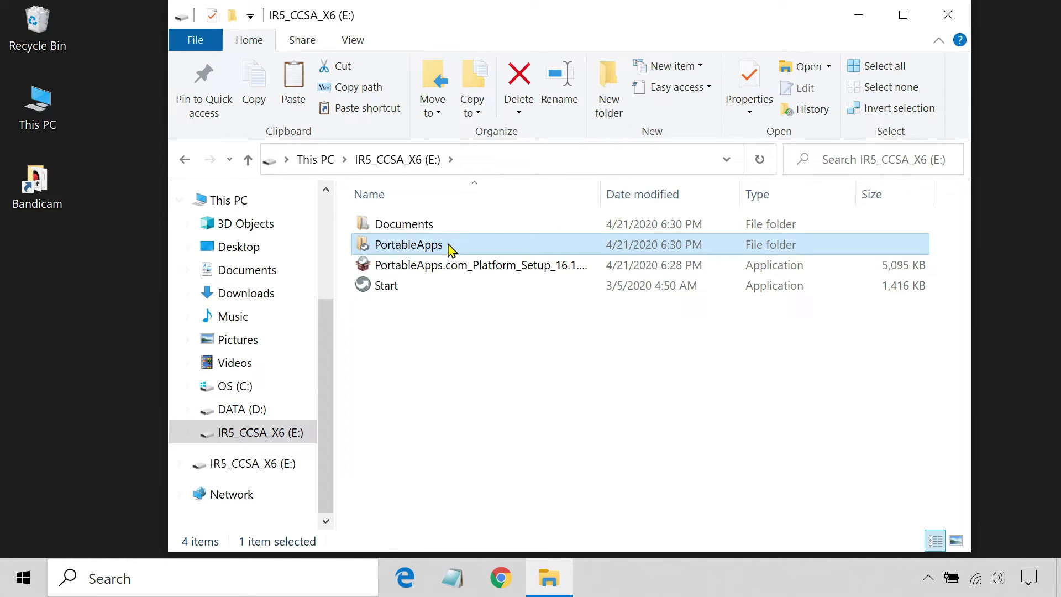
double_click(449, 246)
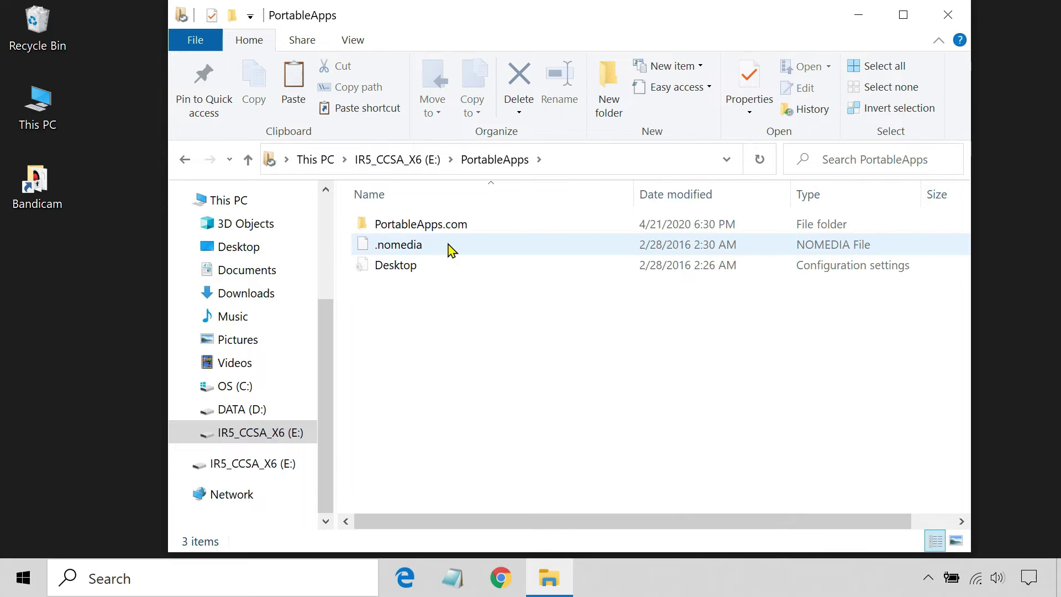
- Create a new folder named 'Google Chrome' in PortableApps and open it
right_click(462, 288)
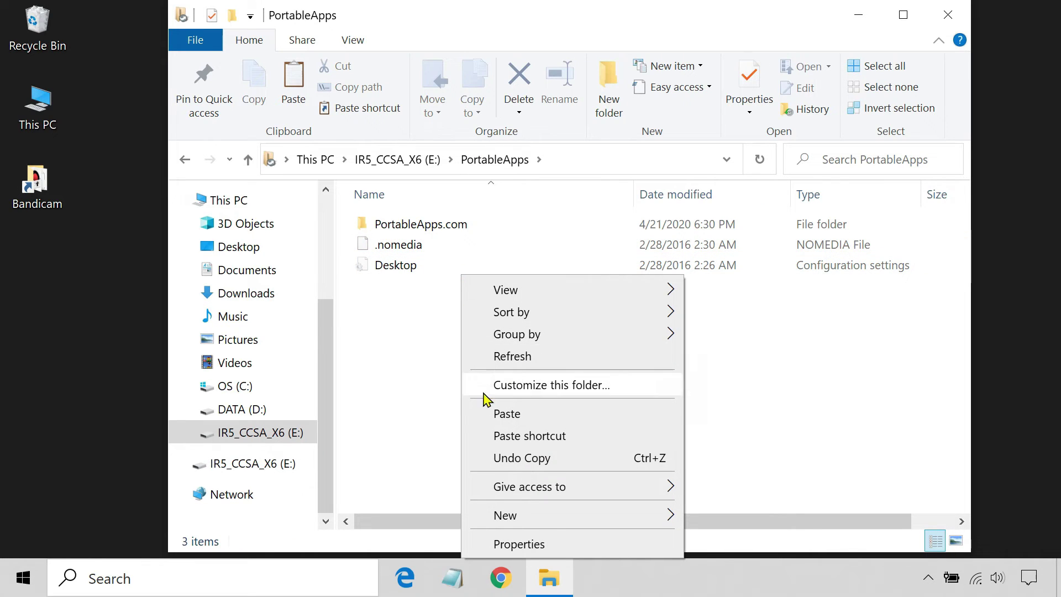
mouse_move(564, 515)
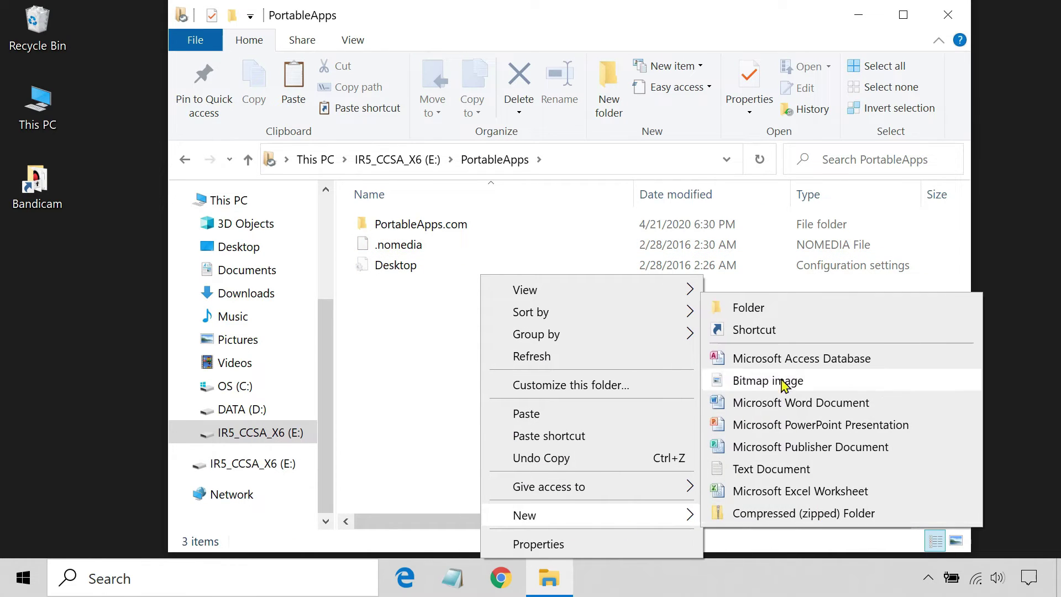
left_click(780, 311)
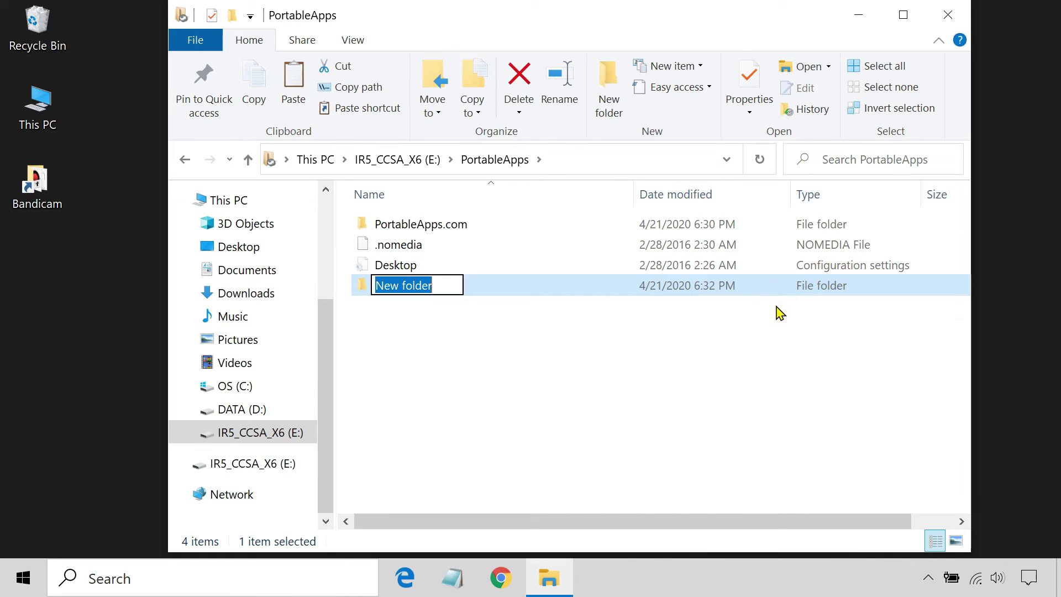
type("Google Chrome")
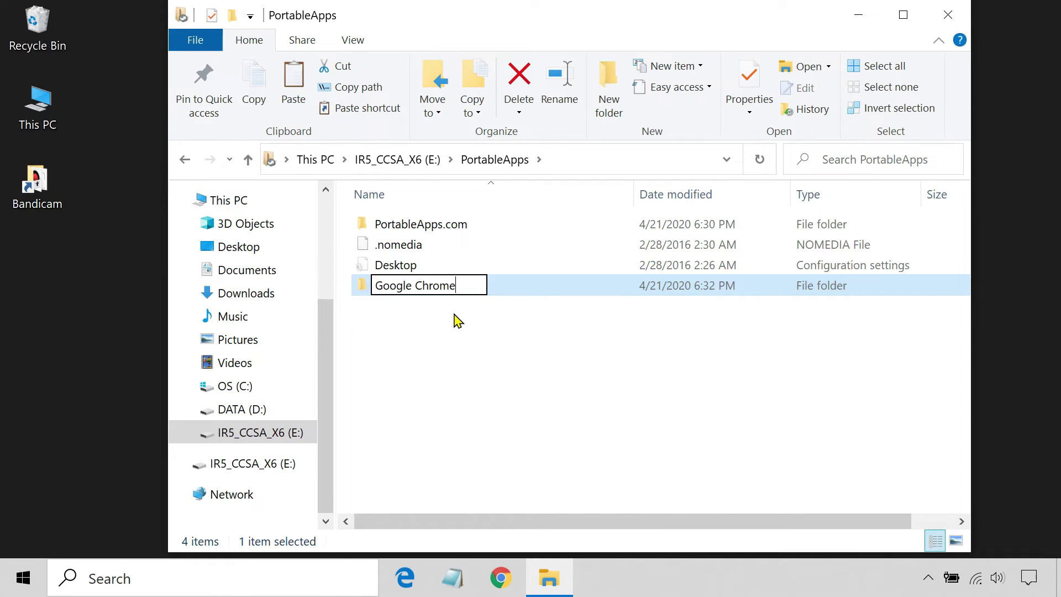
key("Return")
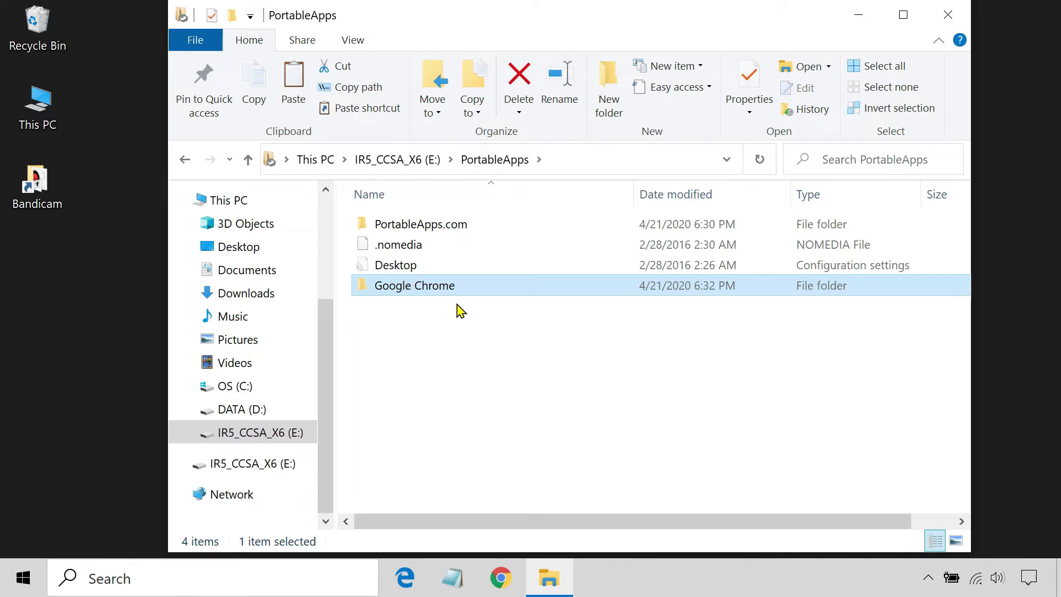
double_click(463, 293)
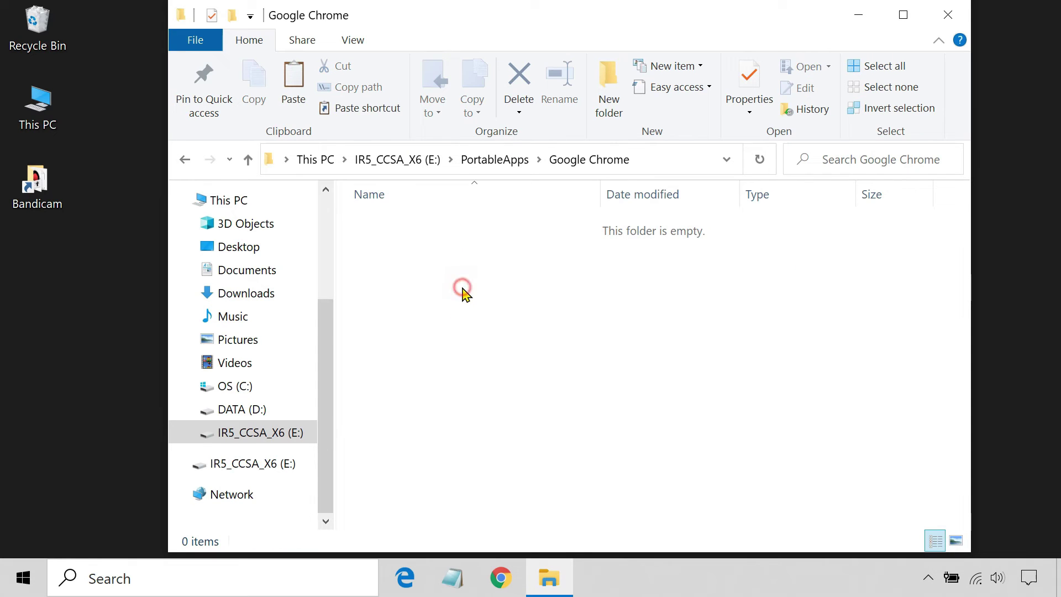
- Show the folder's full path as text, then go to the Downloads folder
left_click(662, 158)
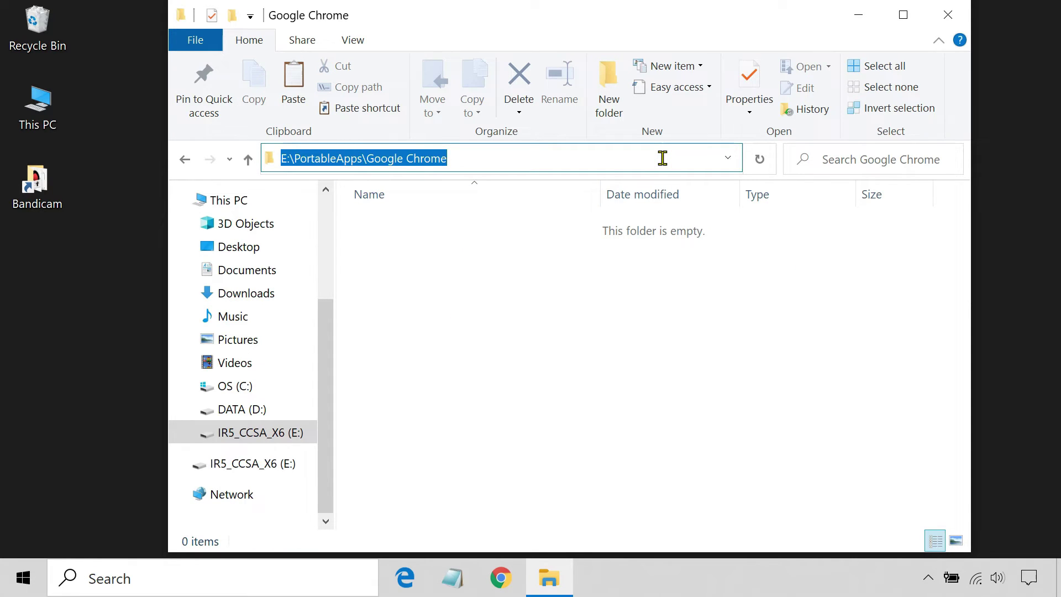
scroll(297, 354, "up", 2)
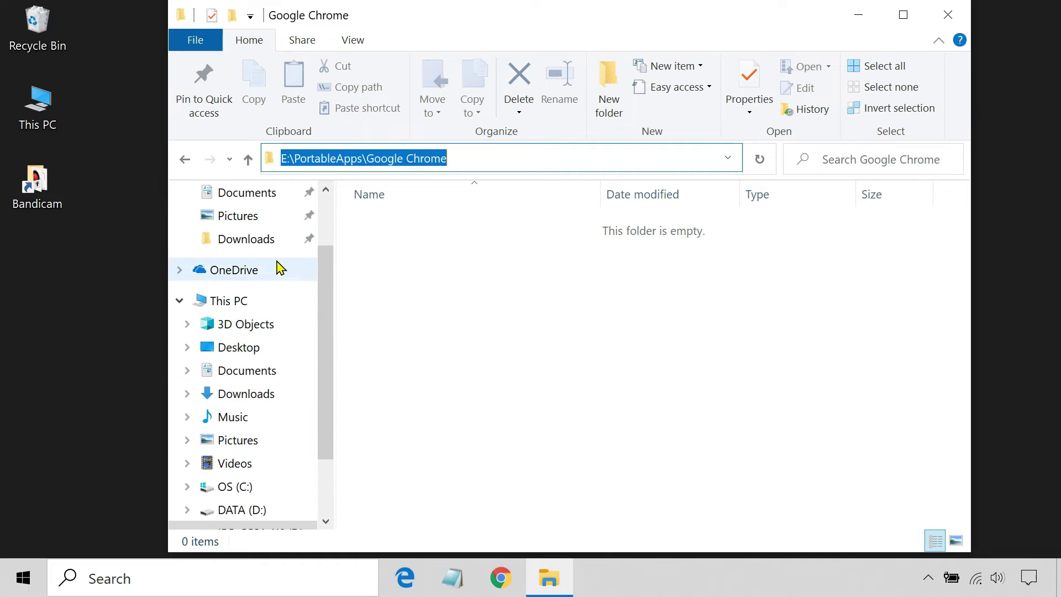
left_click(272, 238)
- Run the Google Chrome Portable installer in English and accept the license agreement
left_click(388, 275)
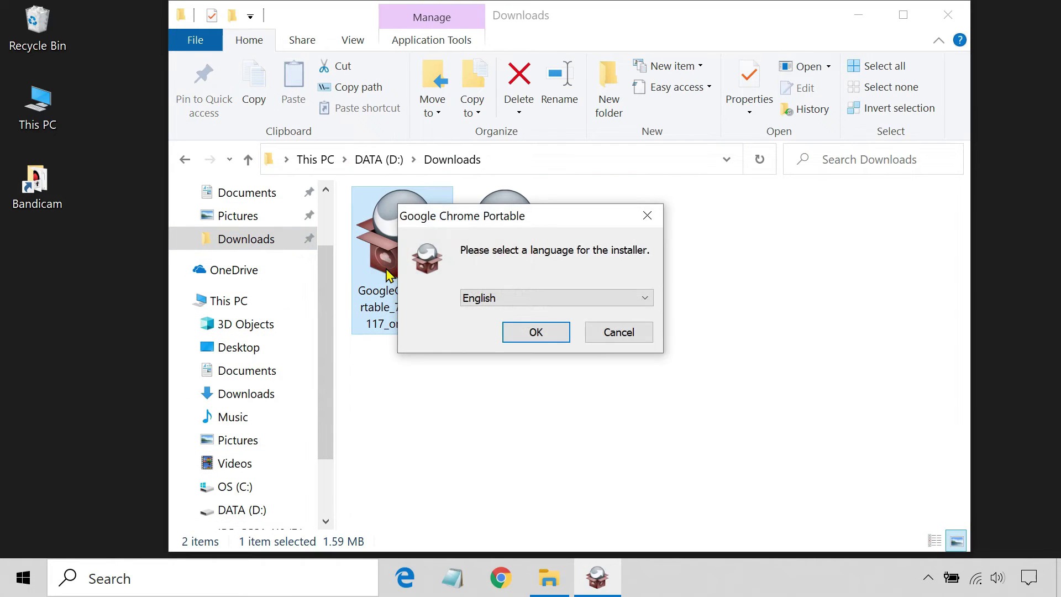
left_click(532, 338)
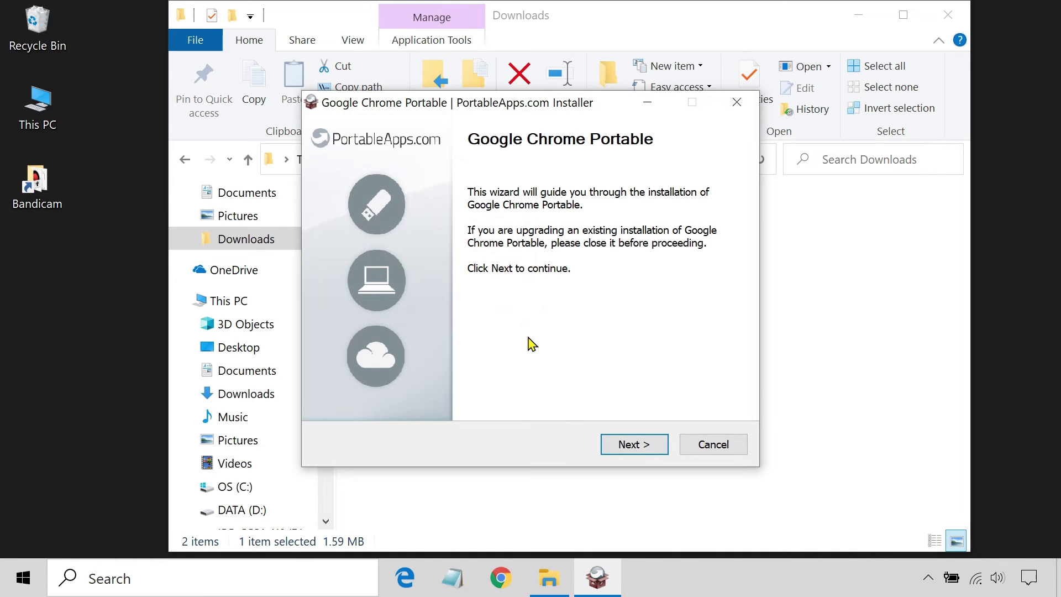
left_click(643, 449)
left_click(636, 444)
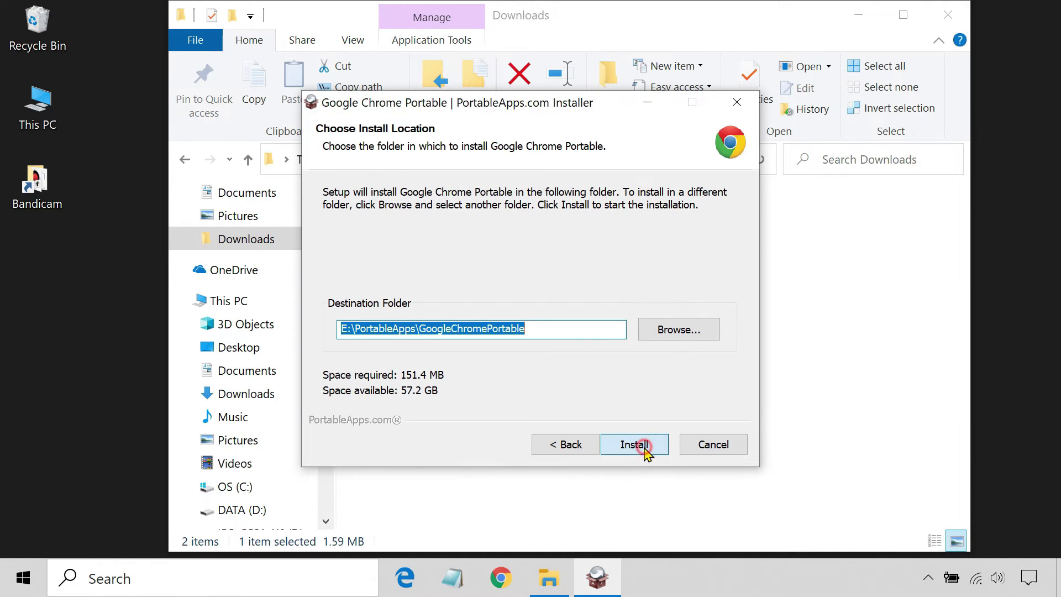
- Install into destination folder E:\PortableApps\Google Chrome and finish
left_click(536, 327)
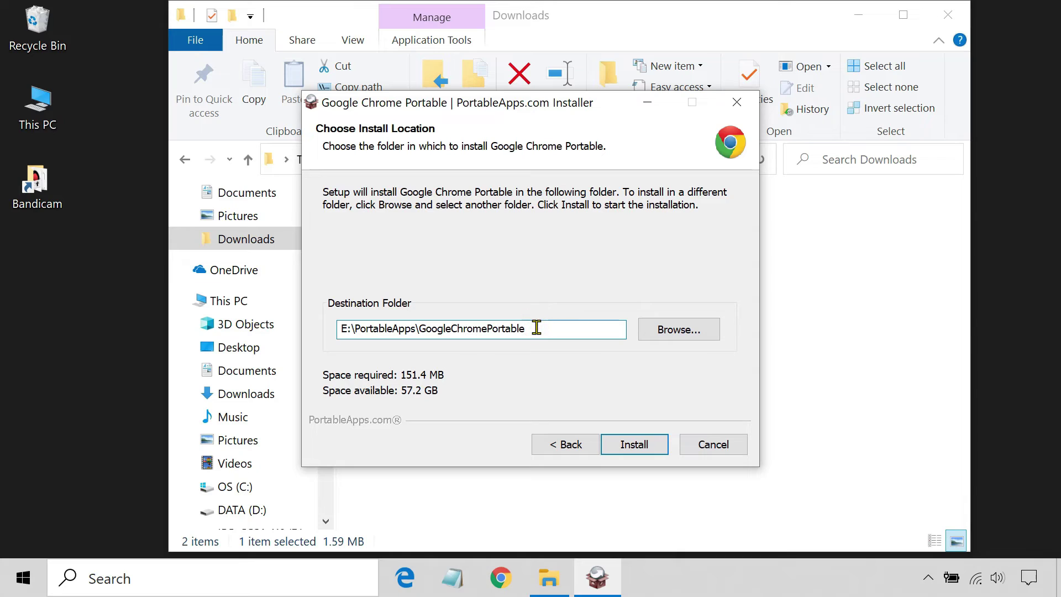
double_click(536, 328)
type("E:\\PortableApps\\Google Chrome")
left_click(542, 388)
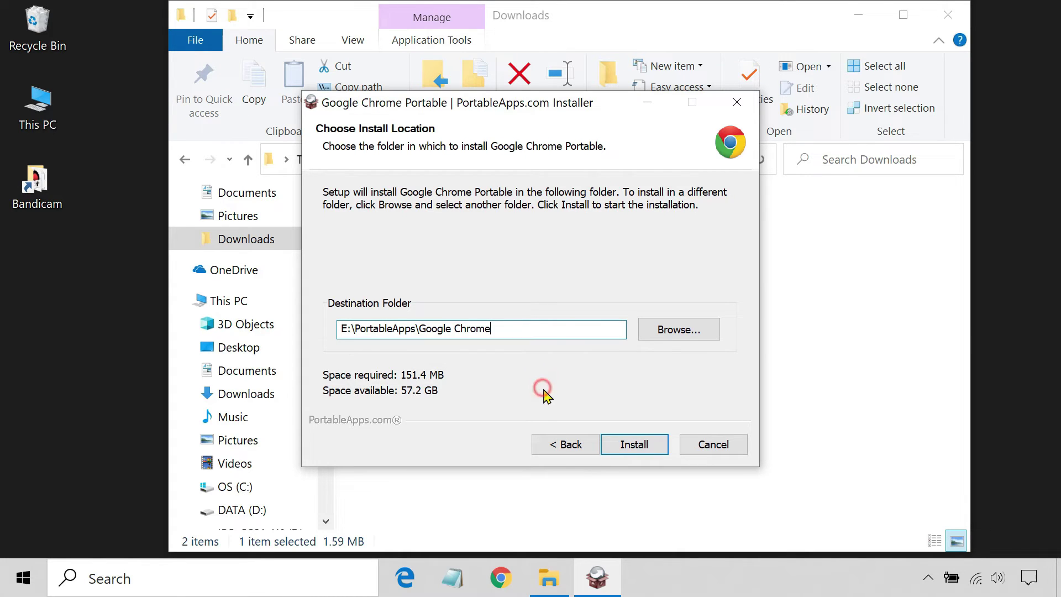
left_click(644, 445)
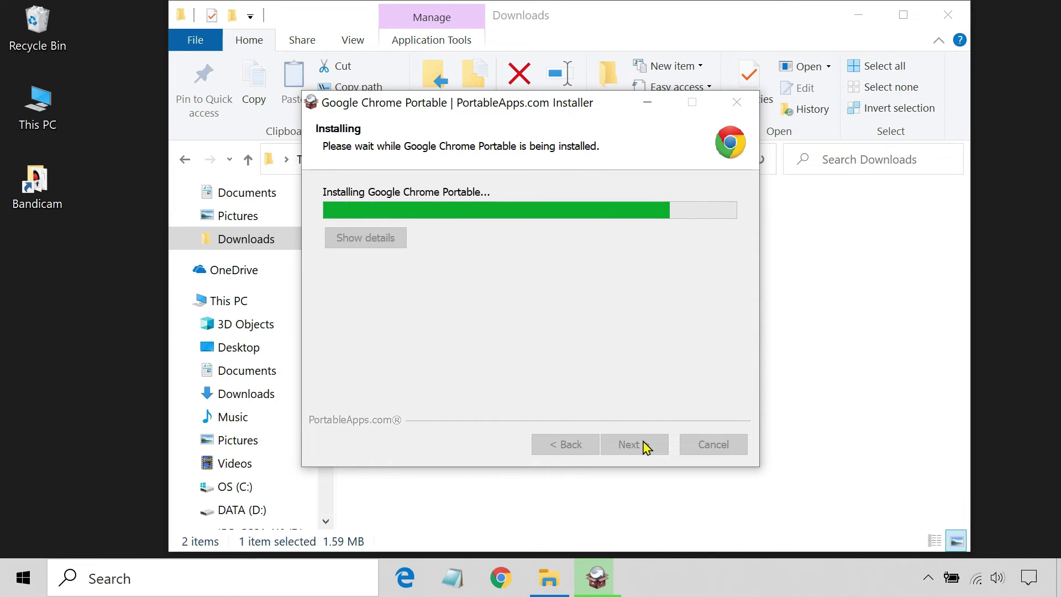
left_click(645, 446)
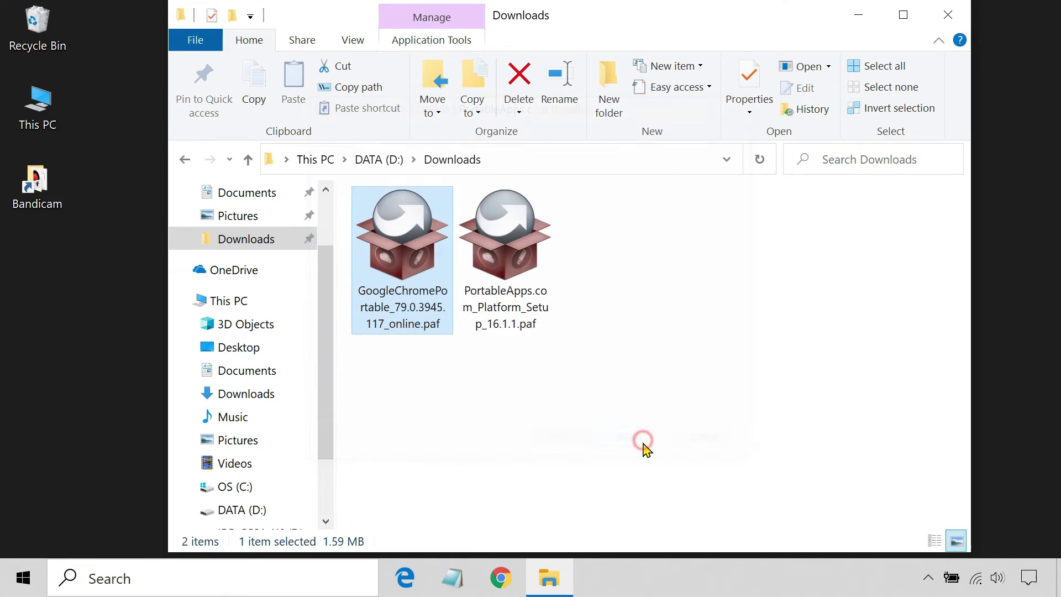
- Deselect the installer file in the Downloads window
left_click(647, 450)
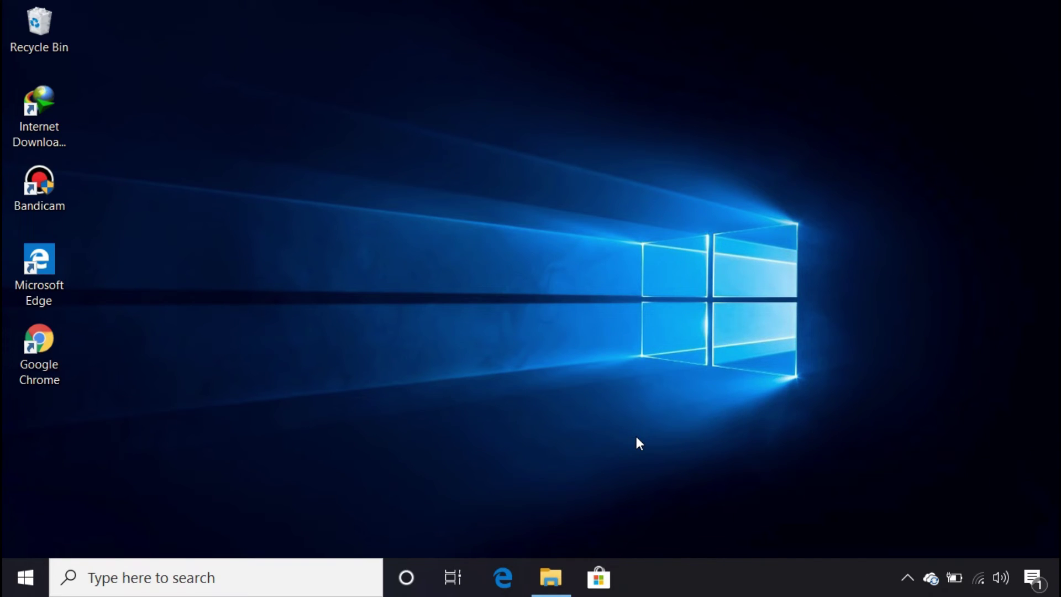
- Start the PortableApps.com menu from drive I: and launch Google Chrome from it
left_click(570, 592)
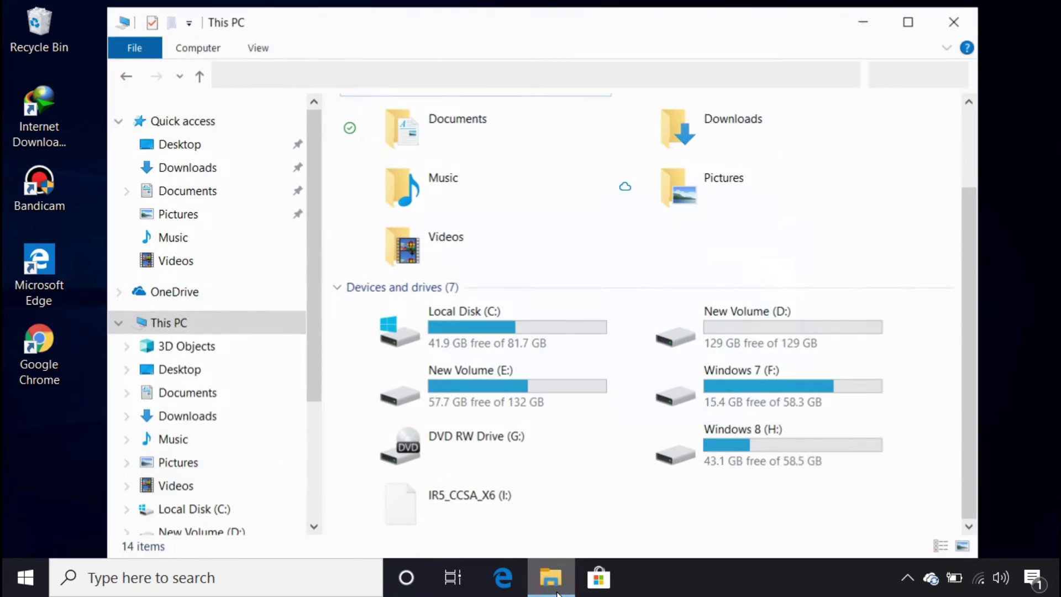
double_click(549, 506)
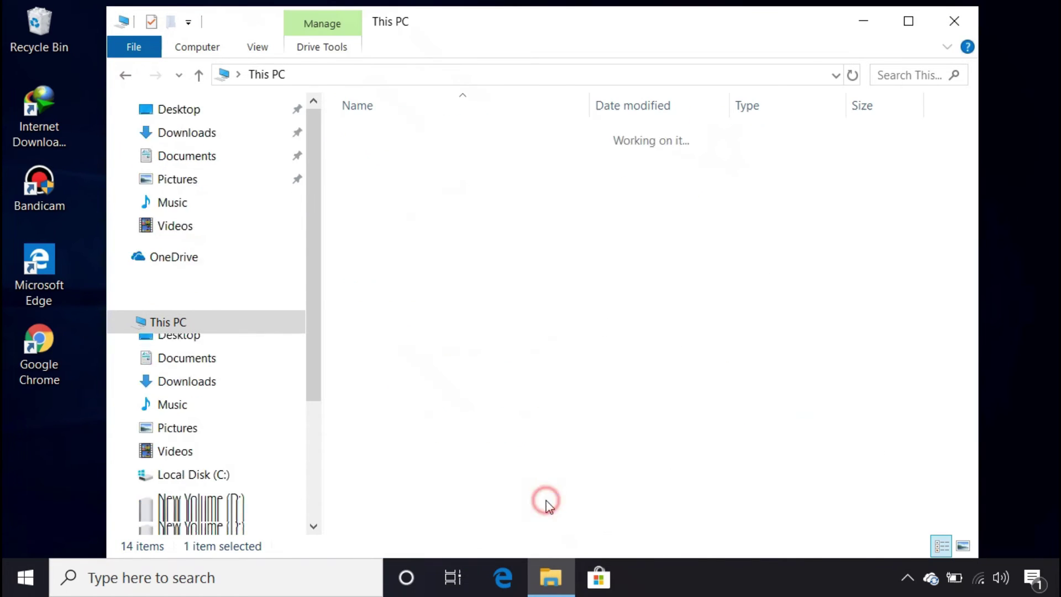
double_click(421, 196)
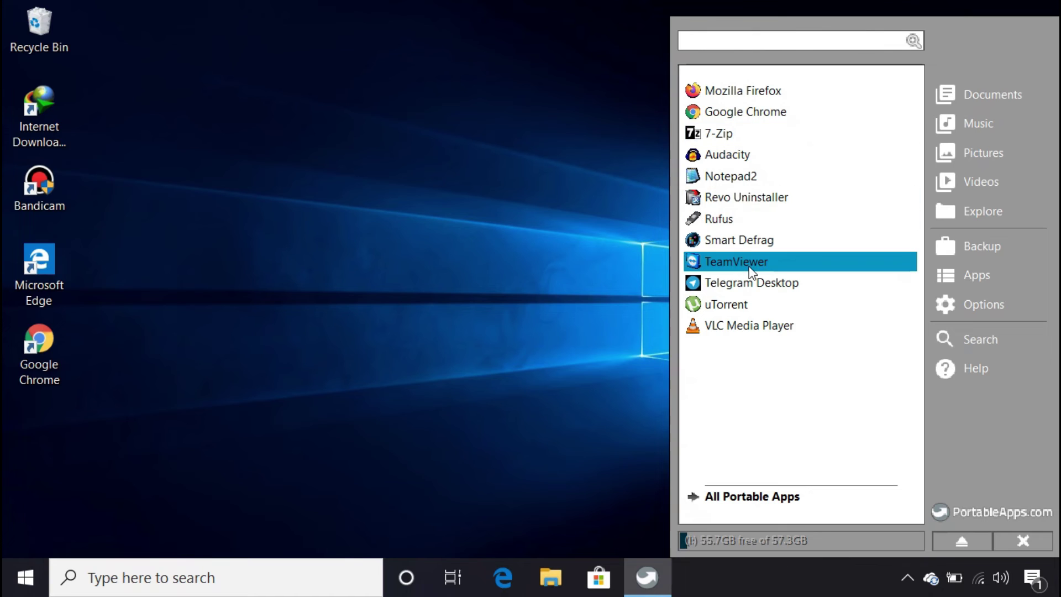
left_click(802, 117)
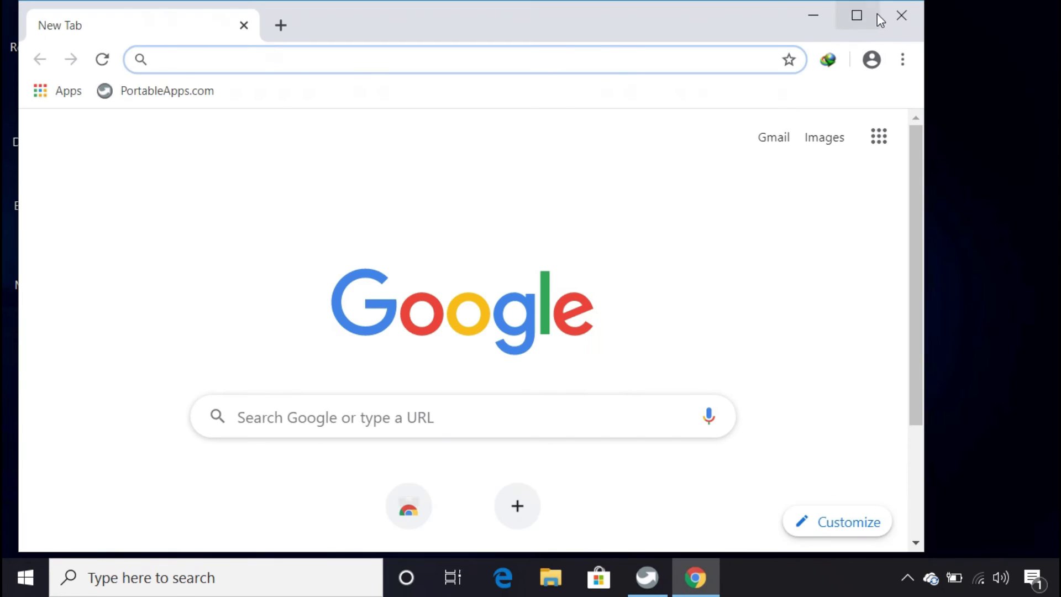
- Close Chrome, reopen the PortableApps.com menu, and return to File Explorer on drive I:
left_click(903, 7)
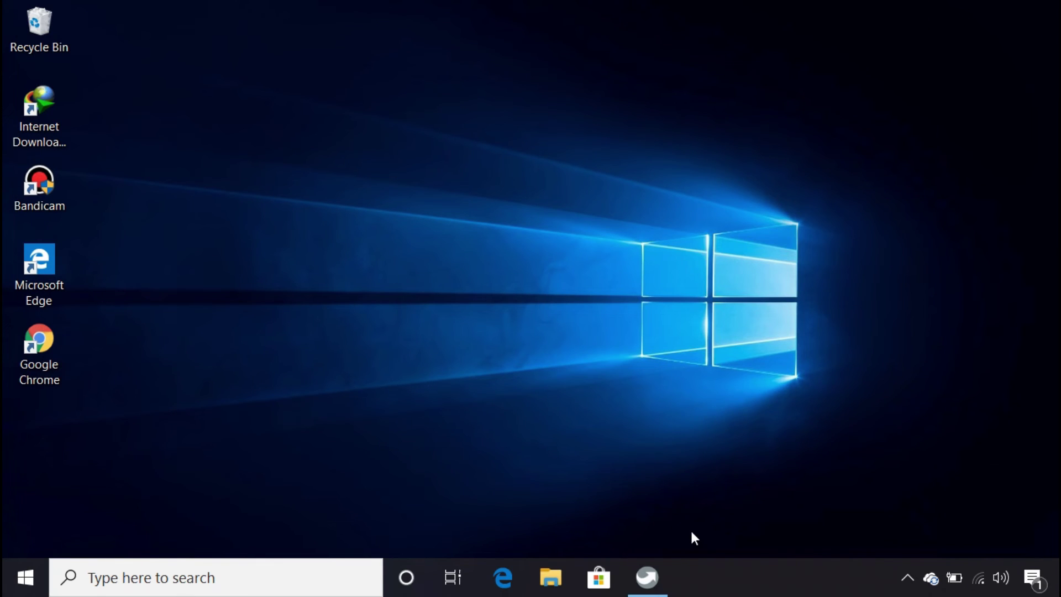
left_click(662, 569)
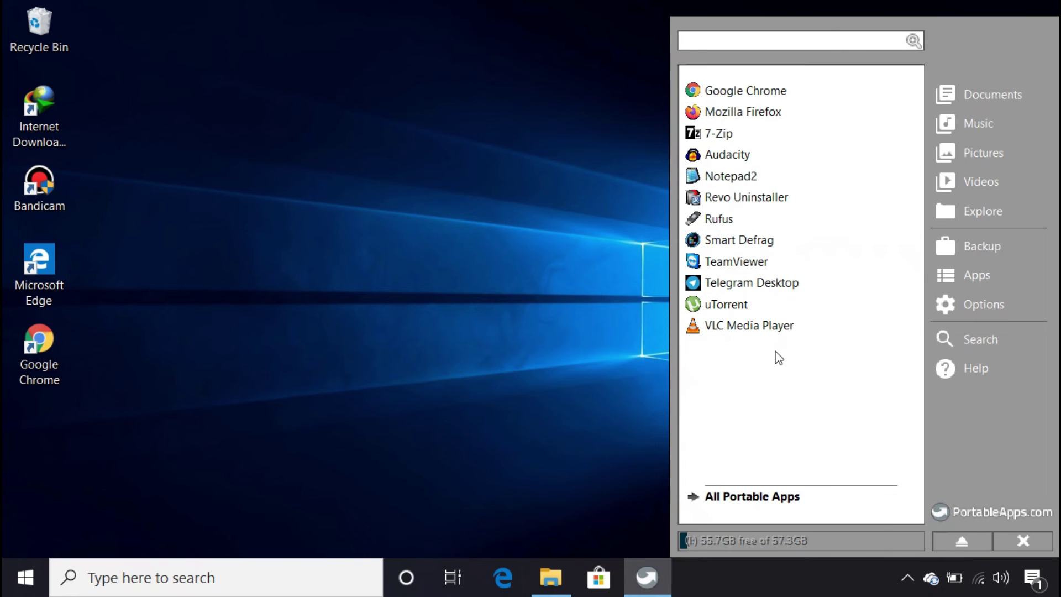
left_click(551, 578)
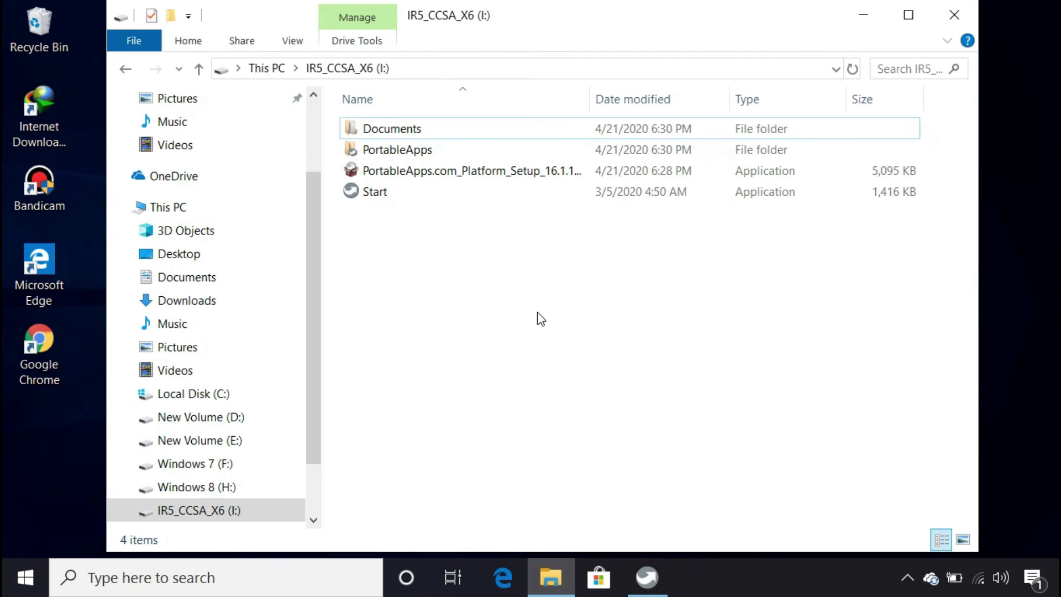